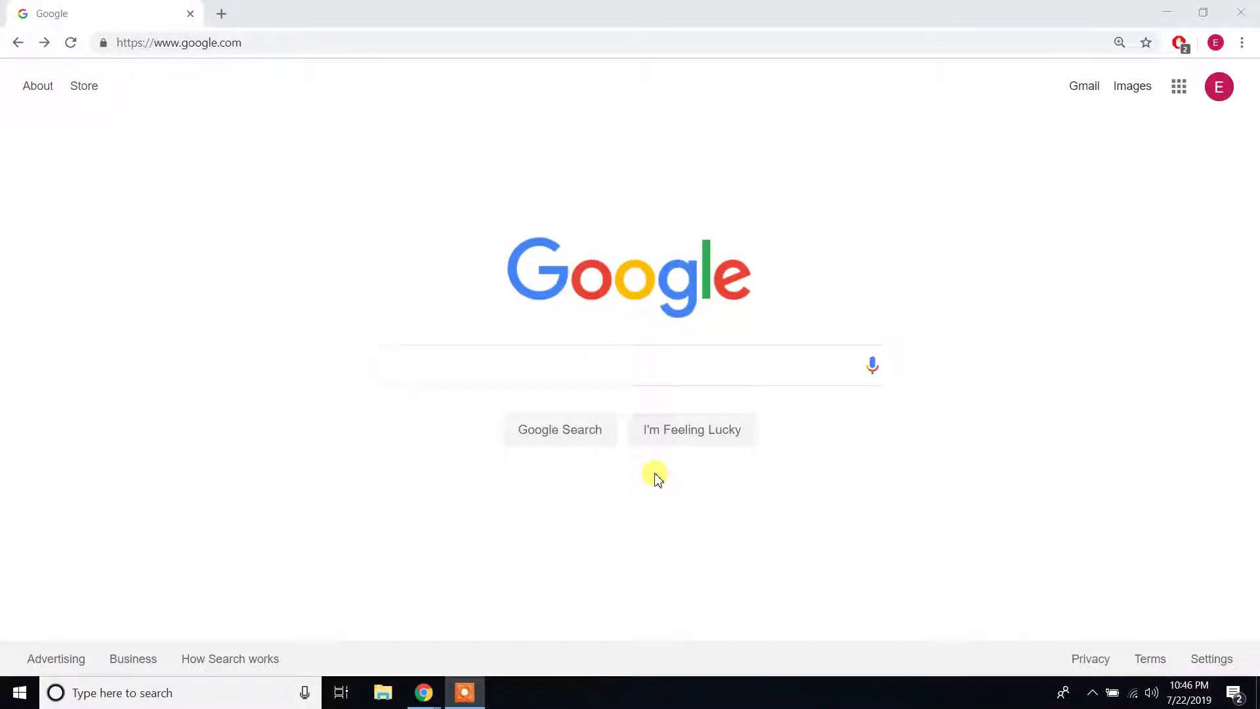
- Search Google for 'java jdk'
left_click(686, 367)
type("java ")
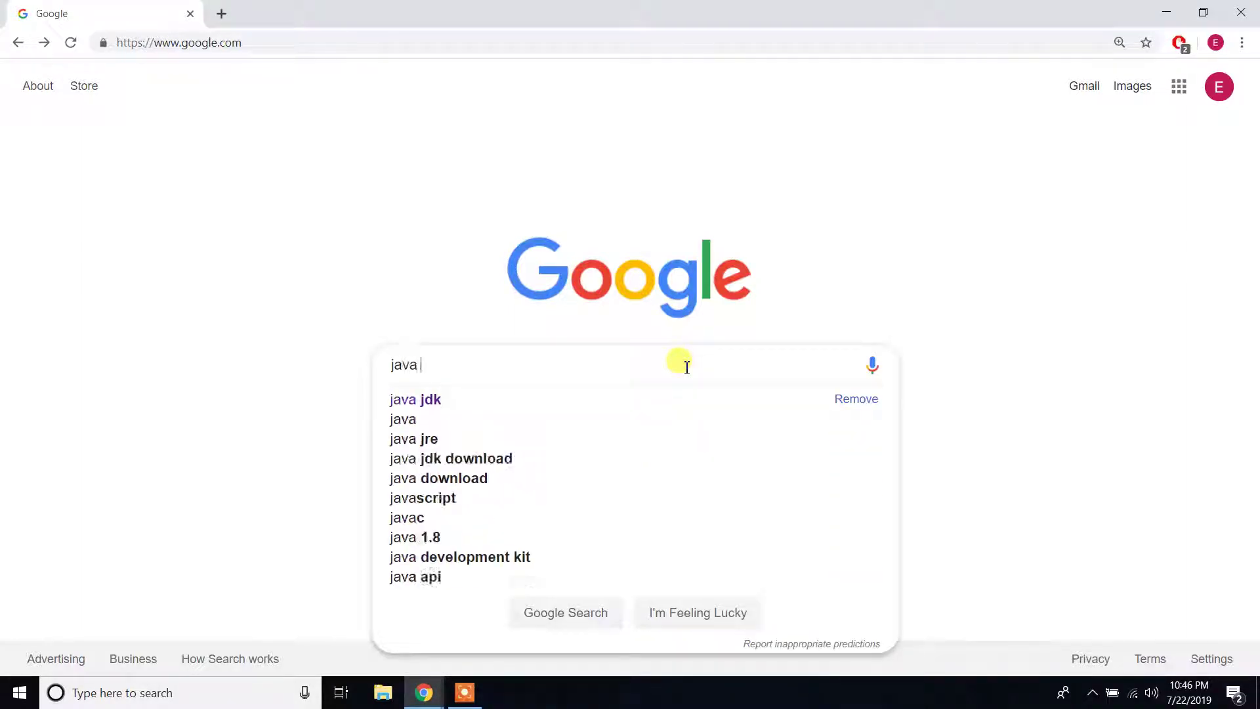
type("jdk")
key("Return")
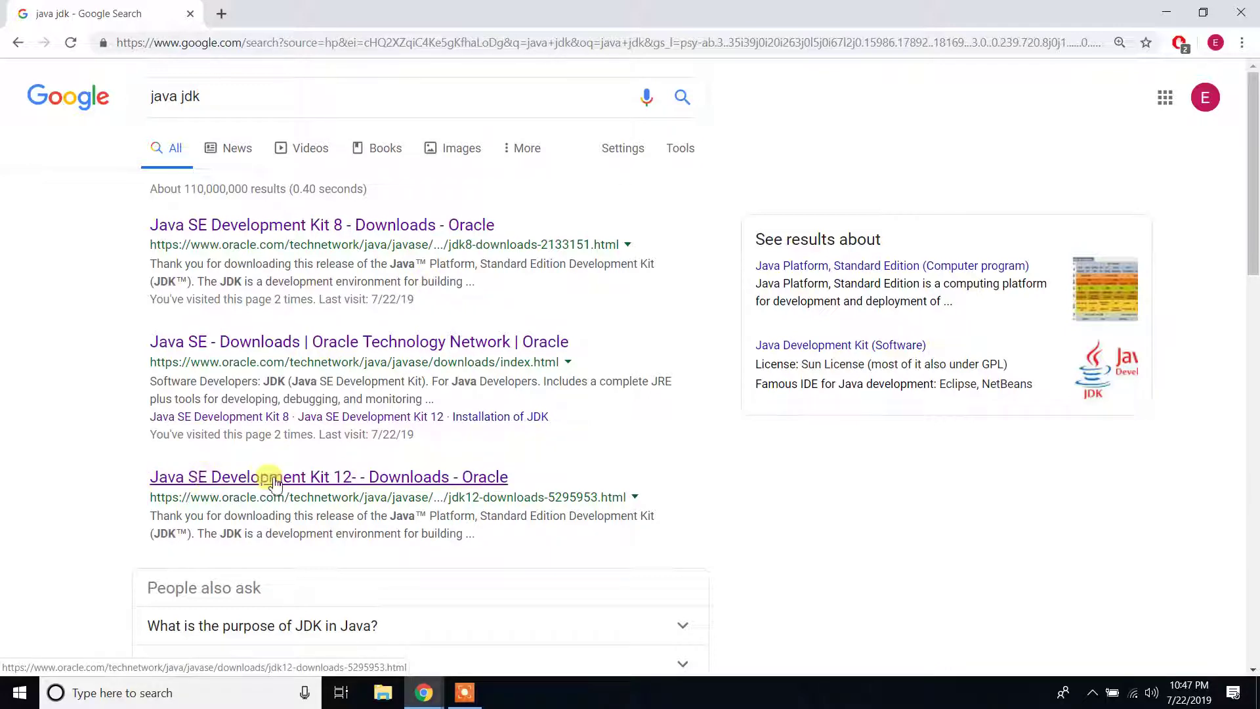
- Open Oracle's Java SE Development Kit 12 downloads page and accept the license agreement
left_click(363, 474)
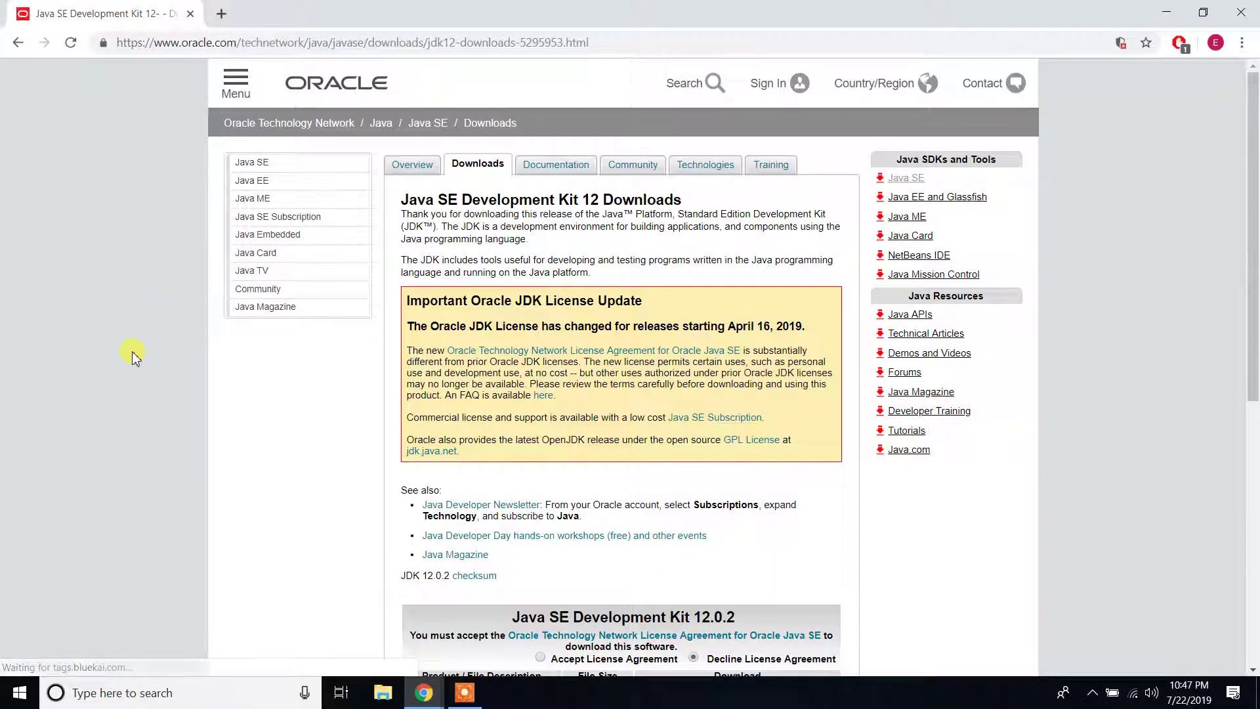
scroll(132, 352, "down", 6)
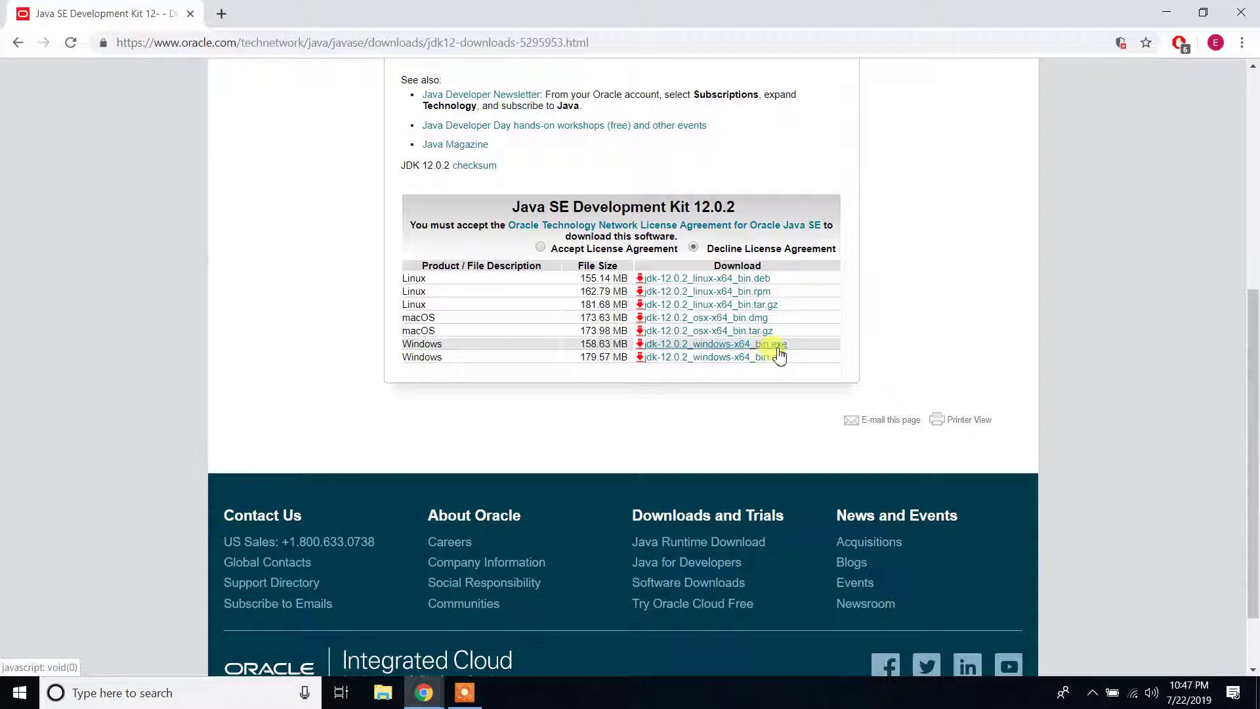
left_click(668, 353)
left_click(769, 156)
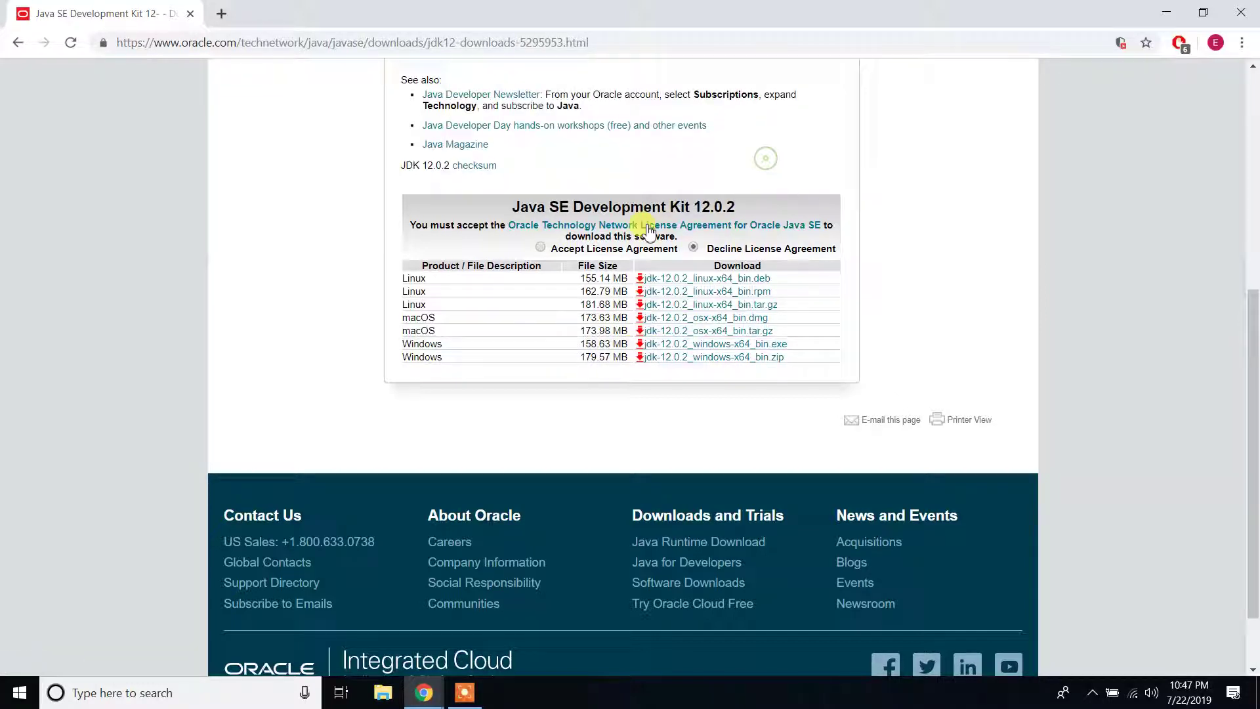
left_click(540, 249)
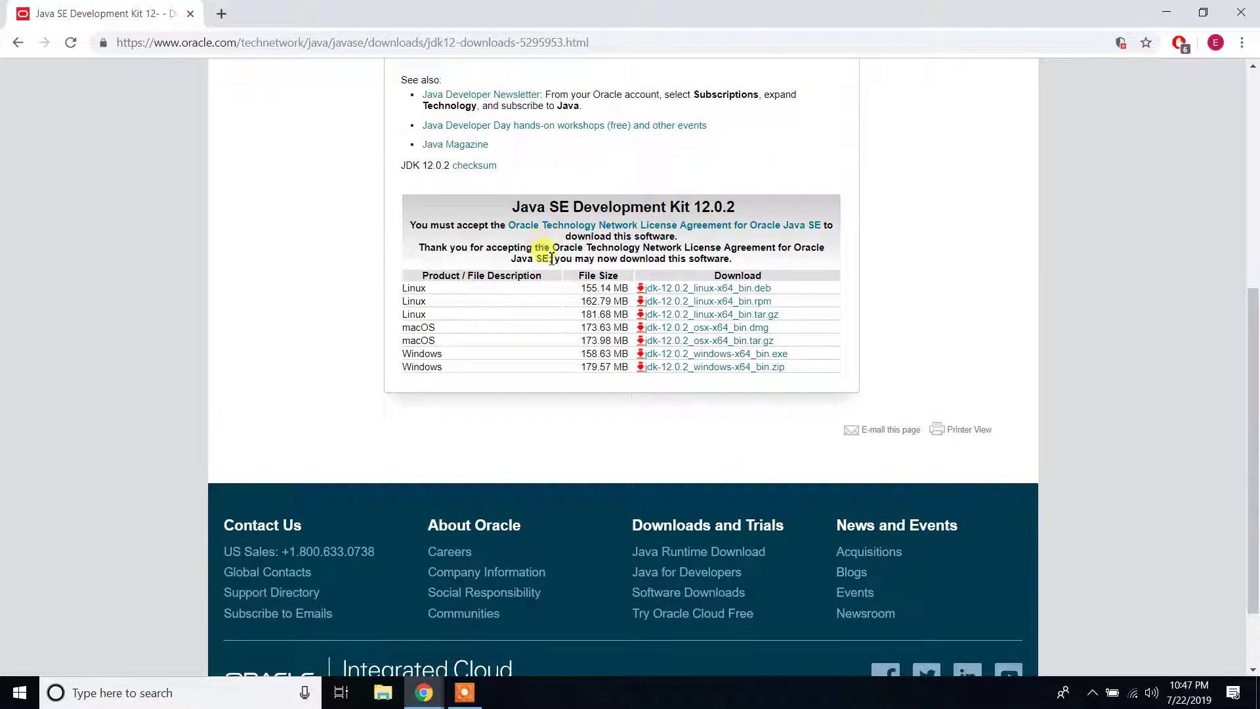
- Download jdk-12.0.2_windows-x64_bin.exe and run it from the download bar
left_click(695, 354)
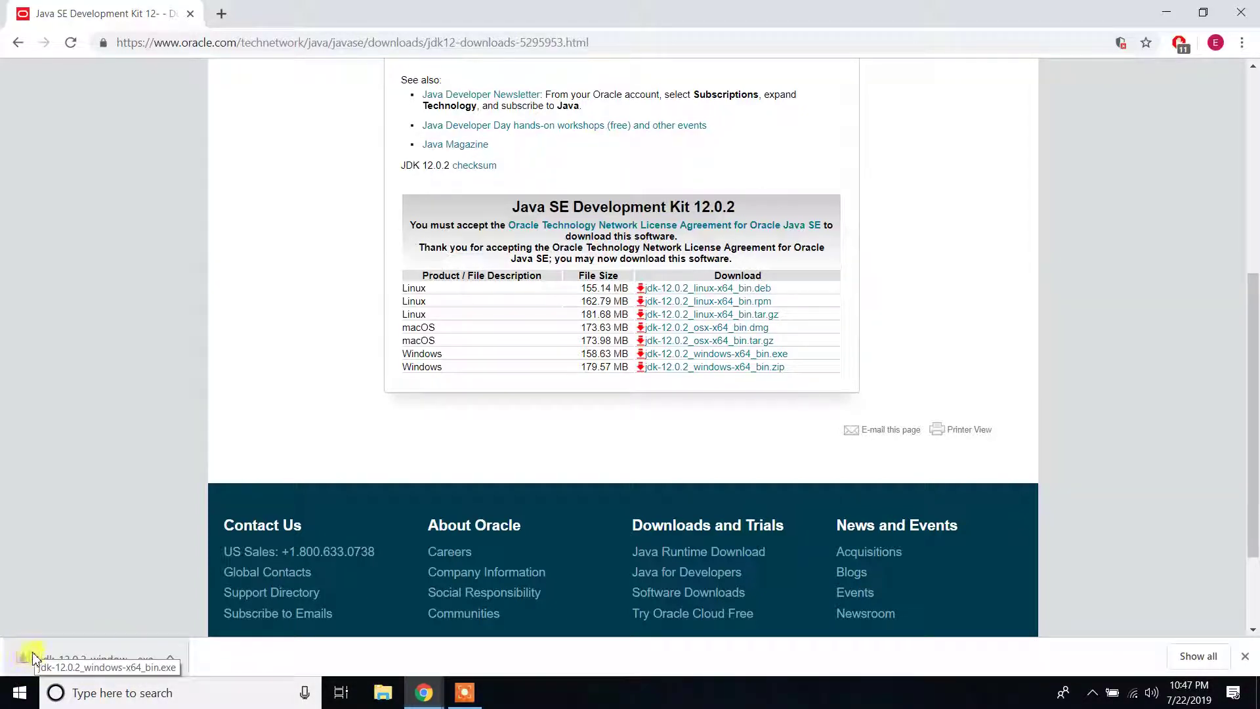
left_click(95, 657)
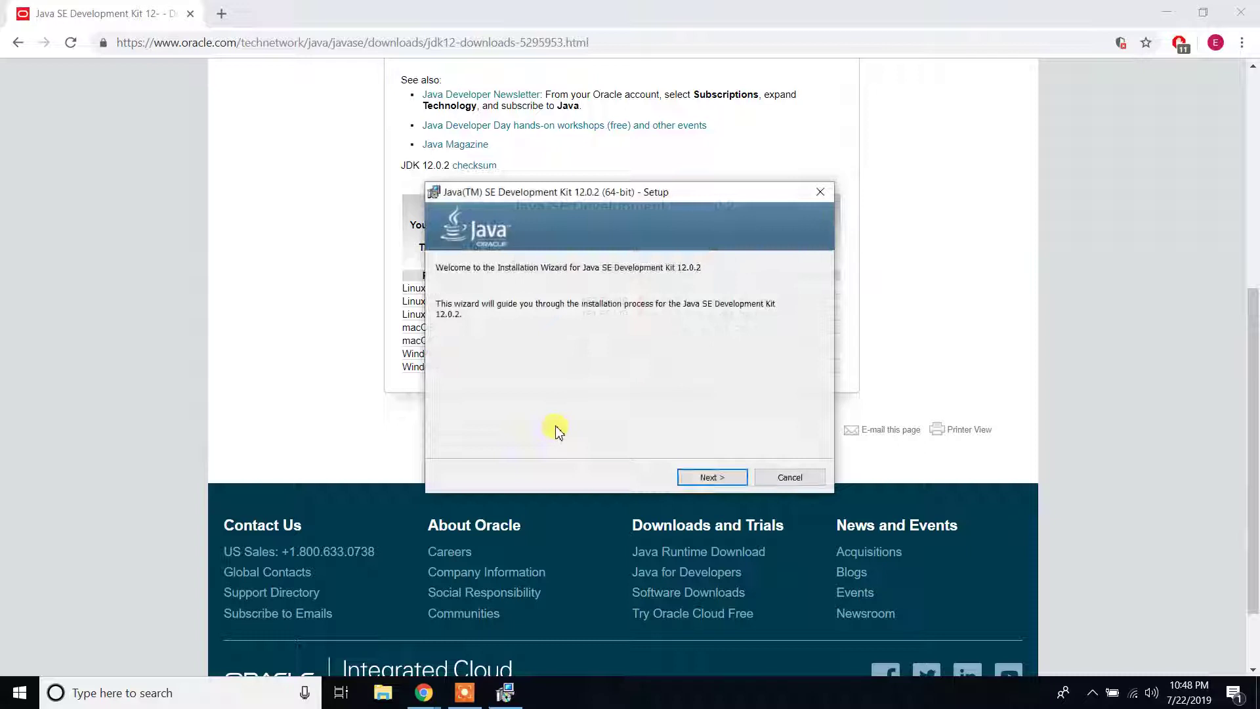
- Install JDK 12.0.2 into the default folder C:\Program Files\Java\jdk-12.0.2, then close the installer
left_click(717, 477)
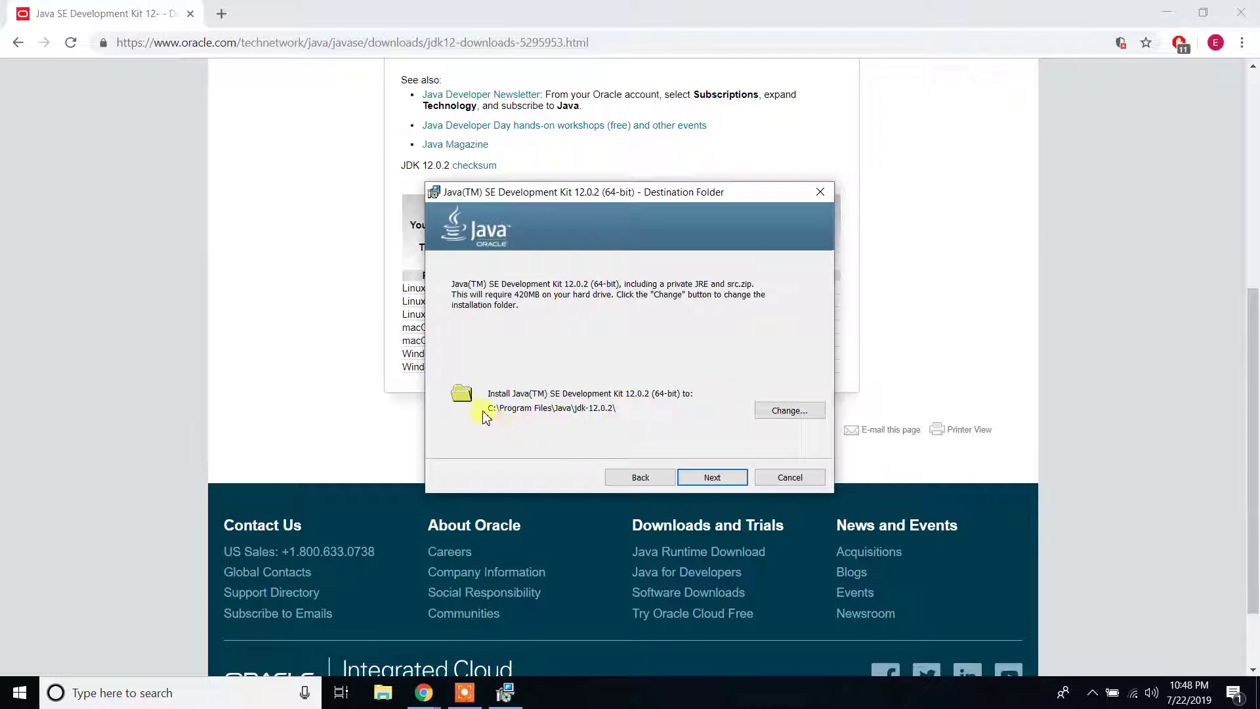
left_click(712, 478)
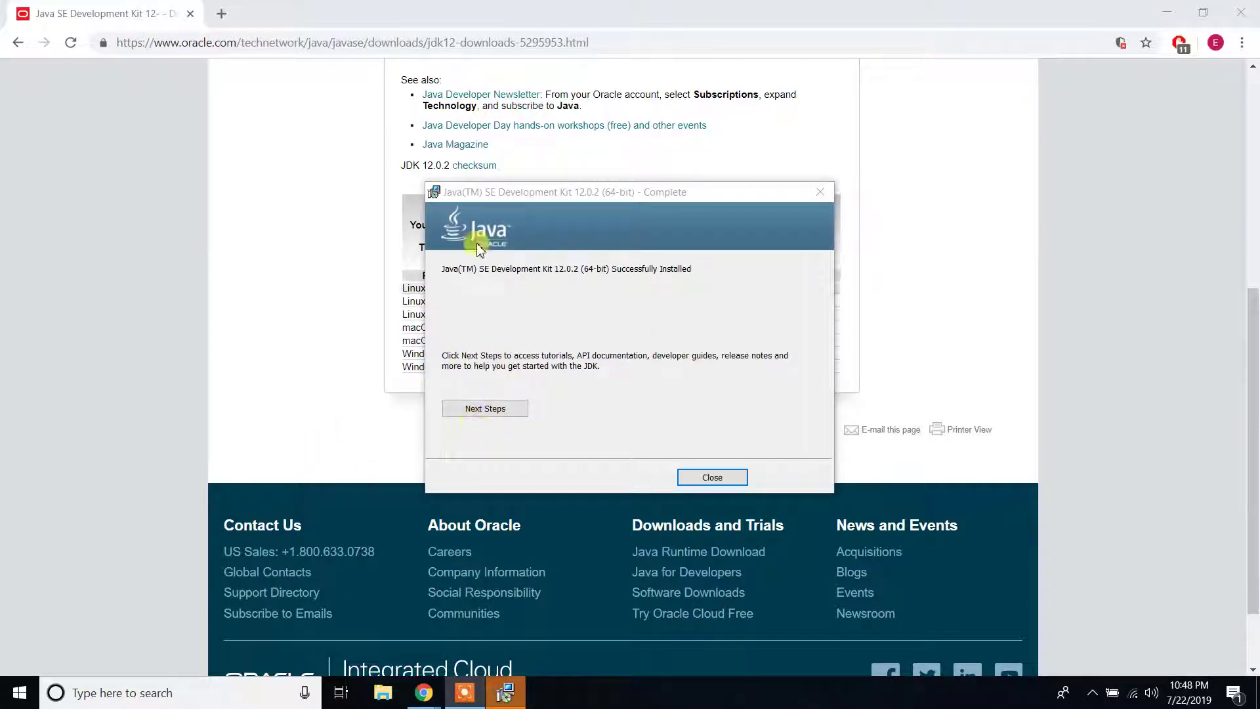
left_click(718, 478)
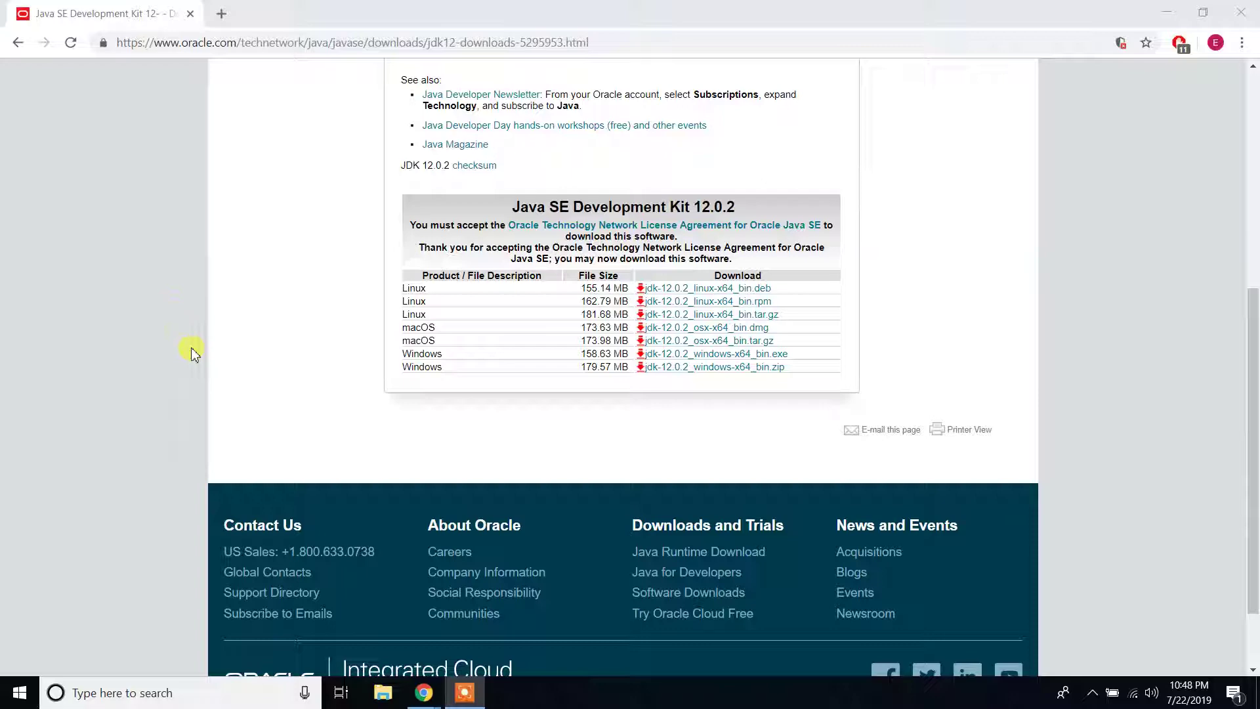
- In File Explorer, browse to C:\Program Files\Java\jdk-12.0.2\bin
left_click(384, 690)
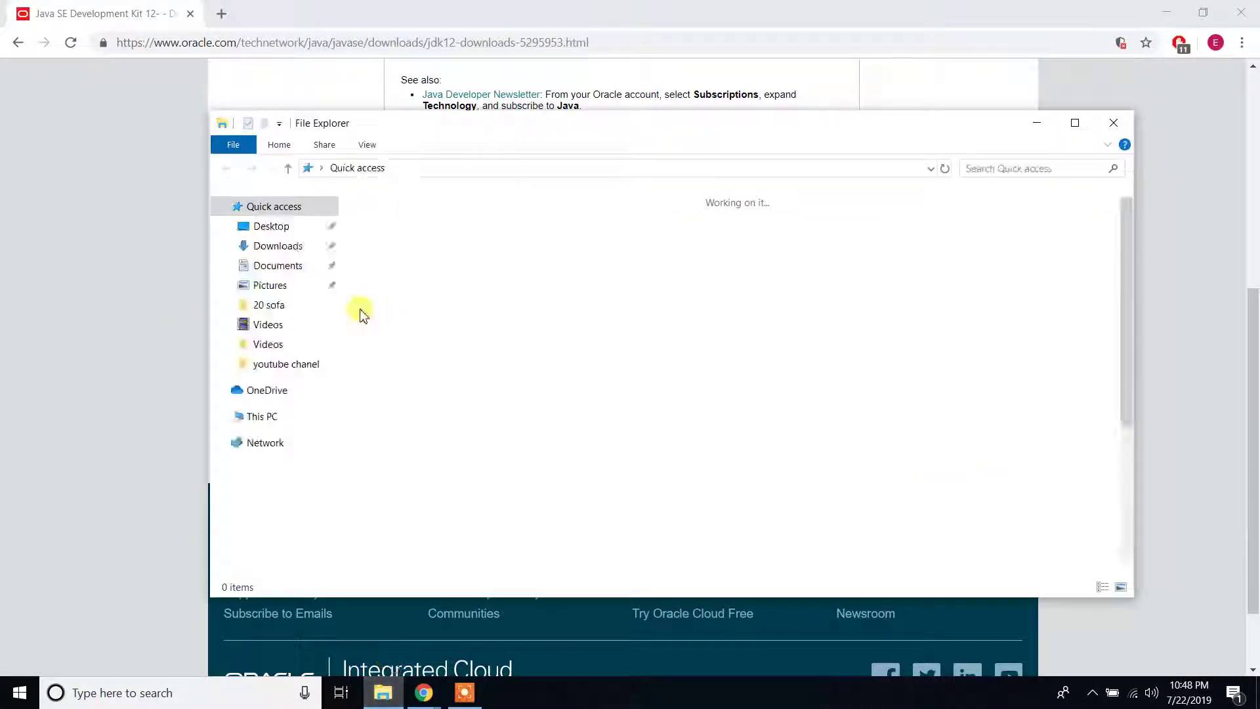
left_click(269, 416)
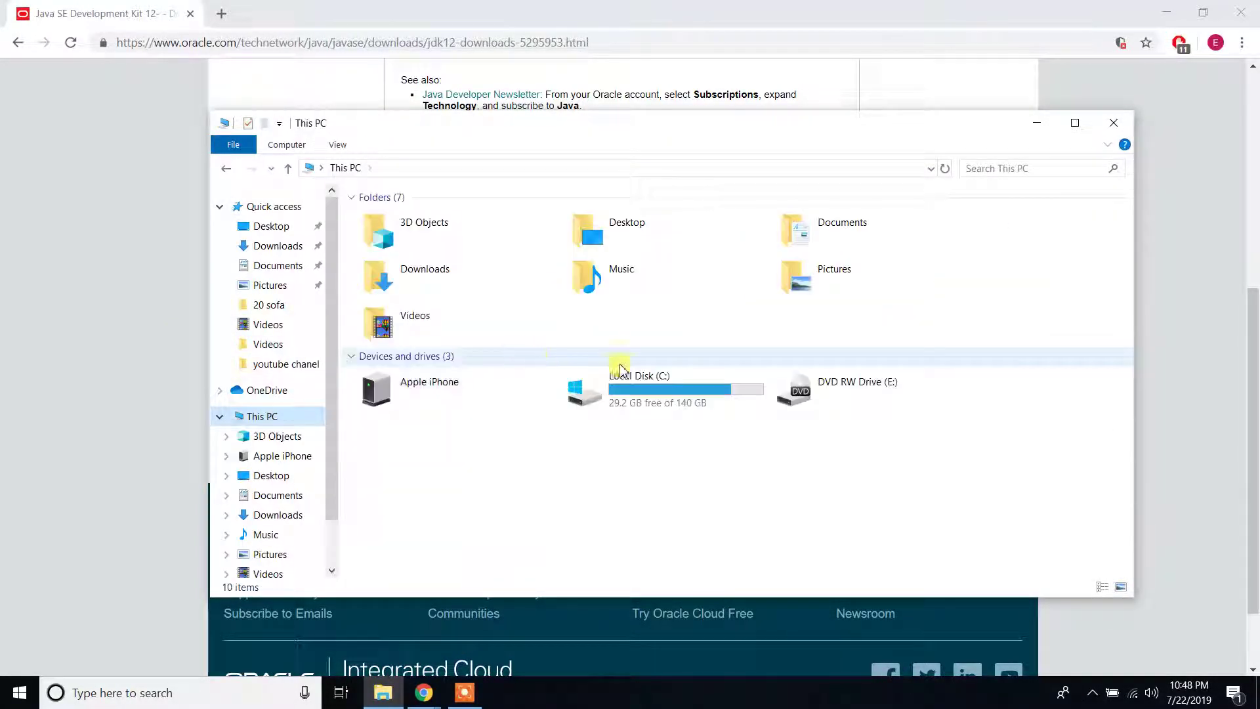
double_click(688, 384)
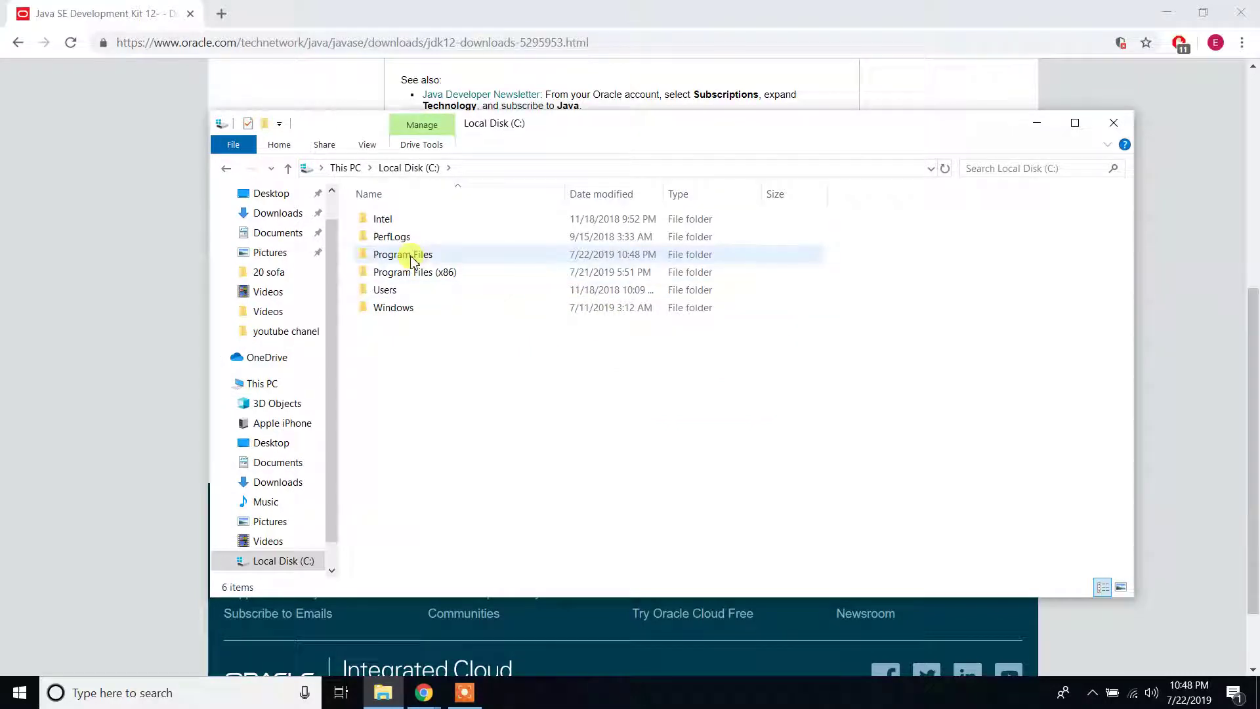
left_click(412, 258)
double_click(412, 257)
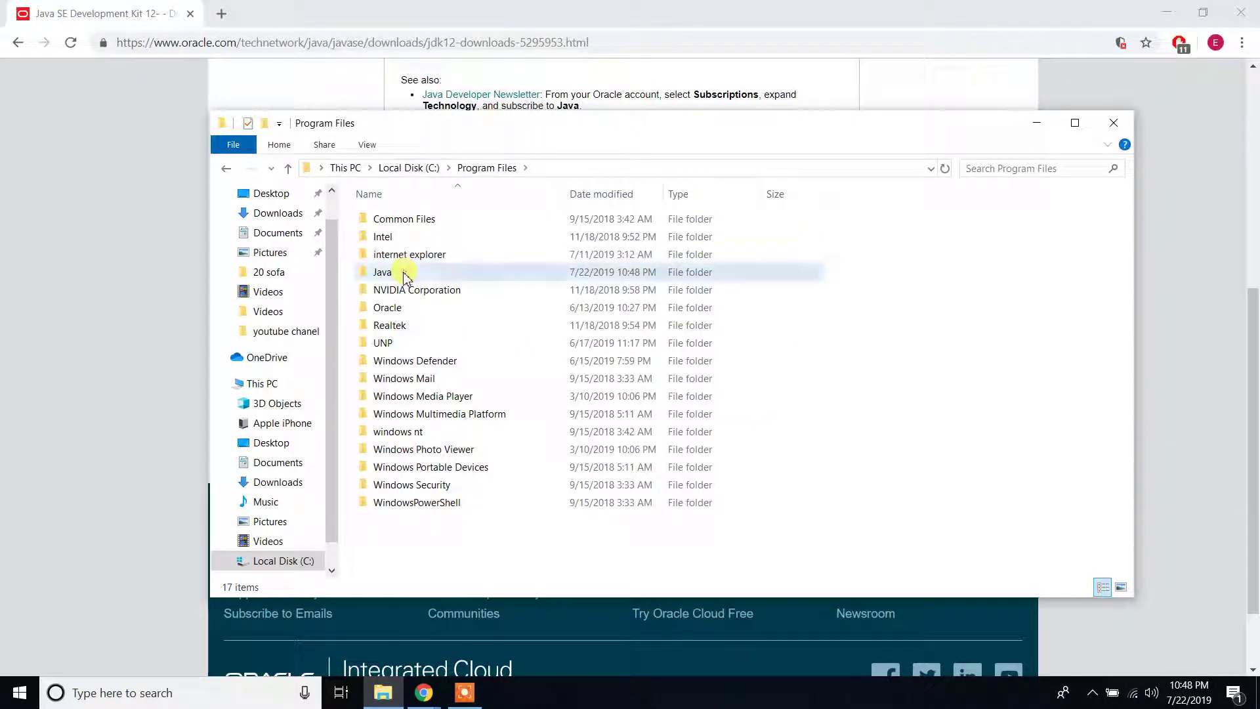
double_click(404, 272)
left_click(403, 226)
double_click(403, 226)
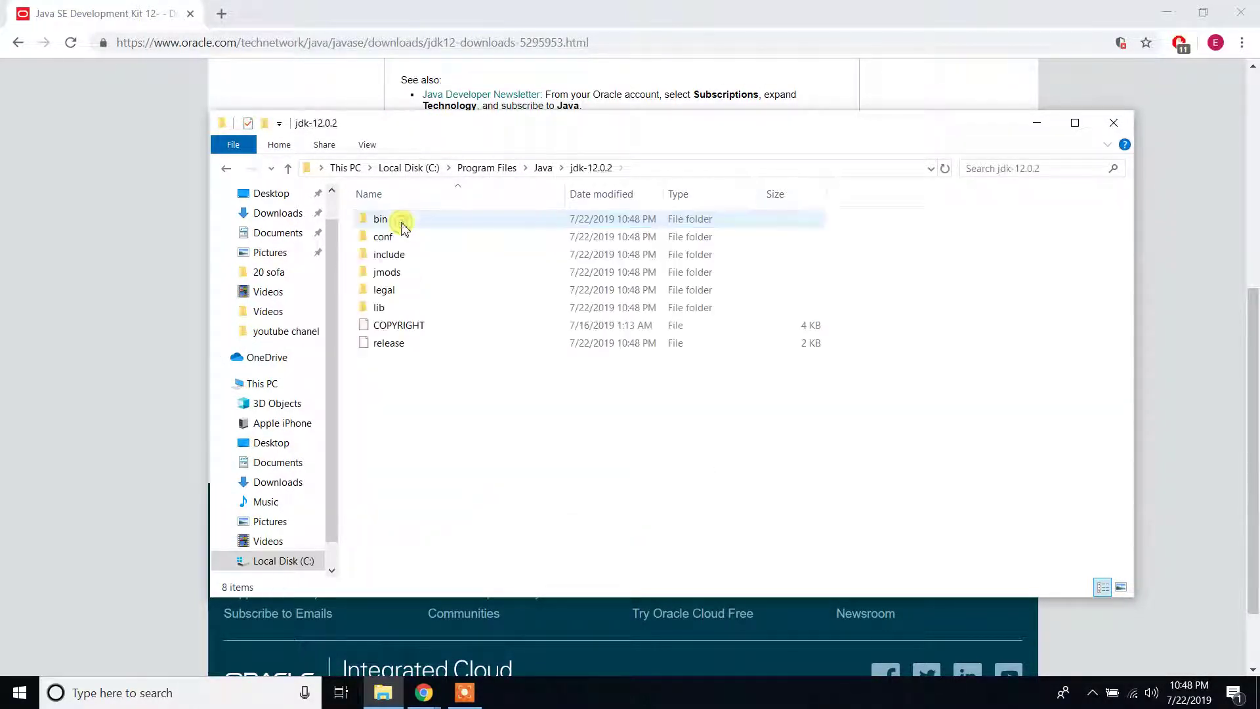
double_click(402, 225)
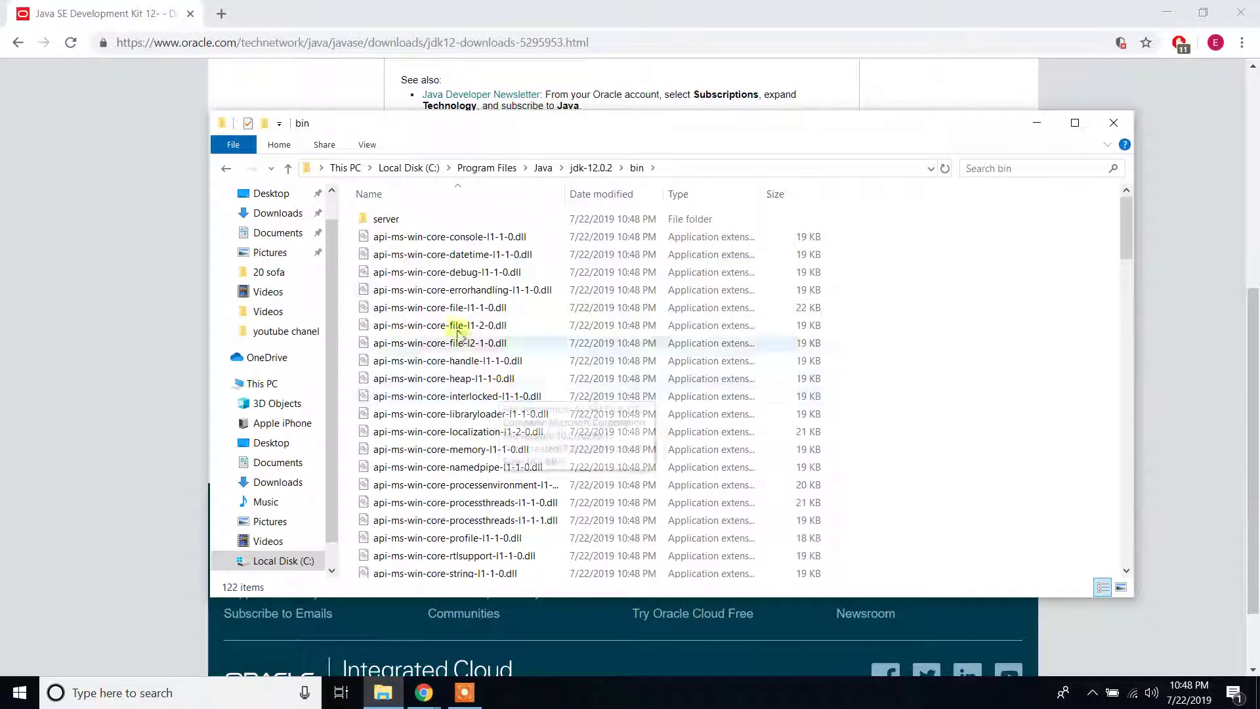
- Copy the bin folder's full path from the address bar
left_click(308, 172)
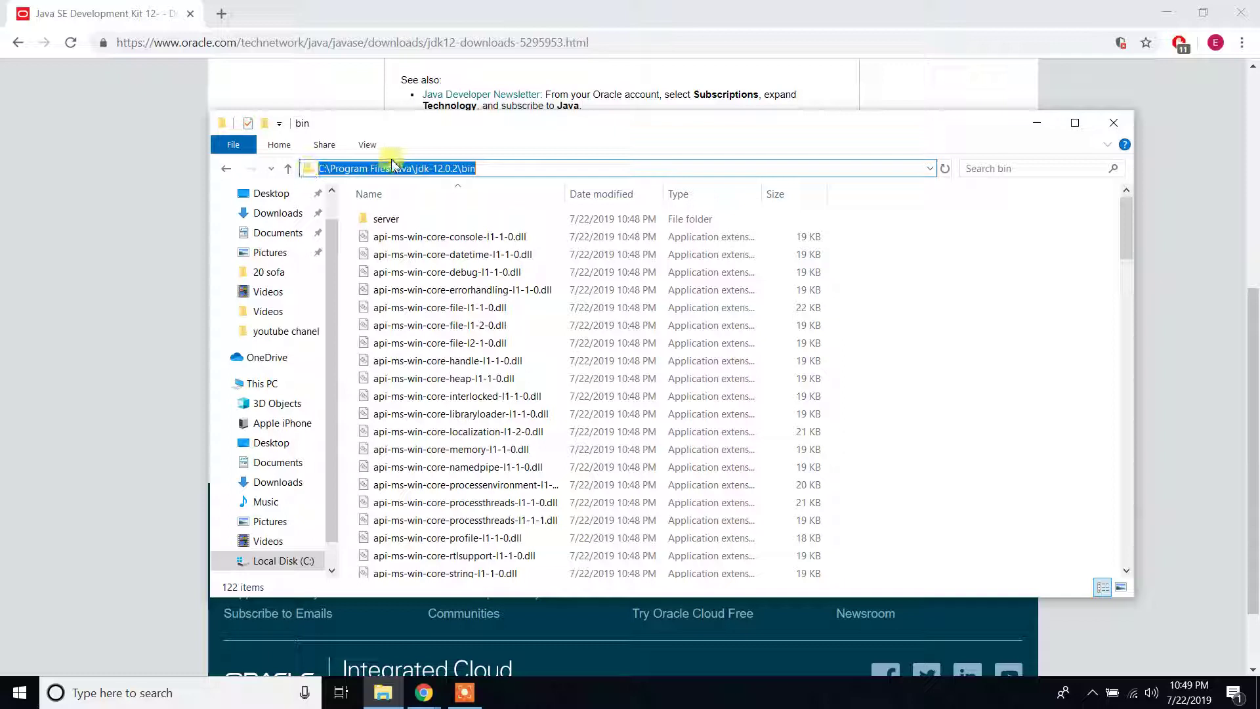
right_click(408, 168)
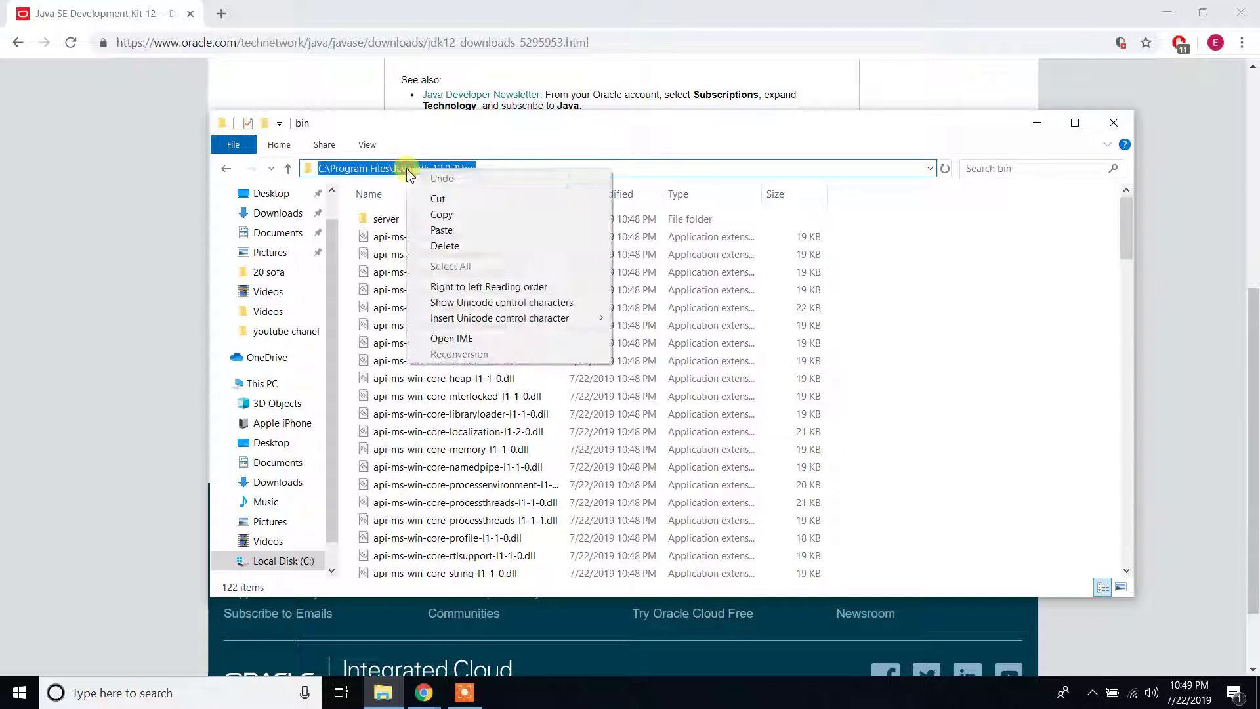
left_click(465, 216)
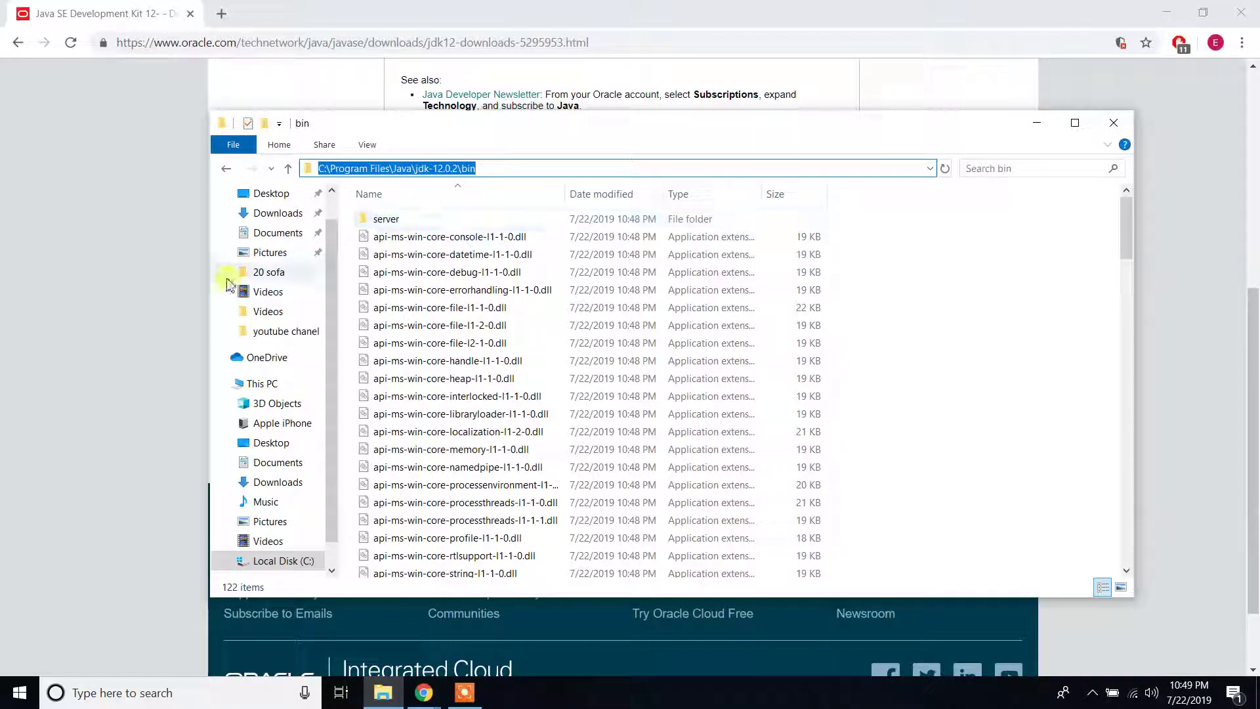
- Search Windows for 'environment' and launch Edit the system environment variables
left_click(128, 693)
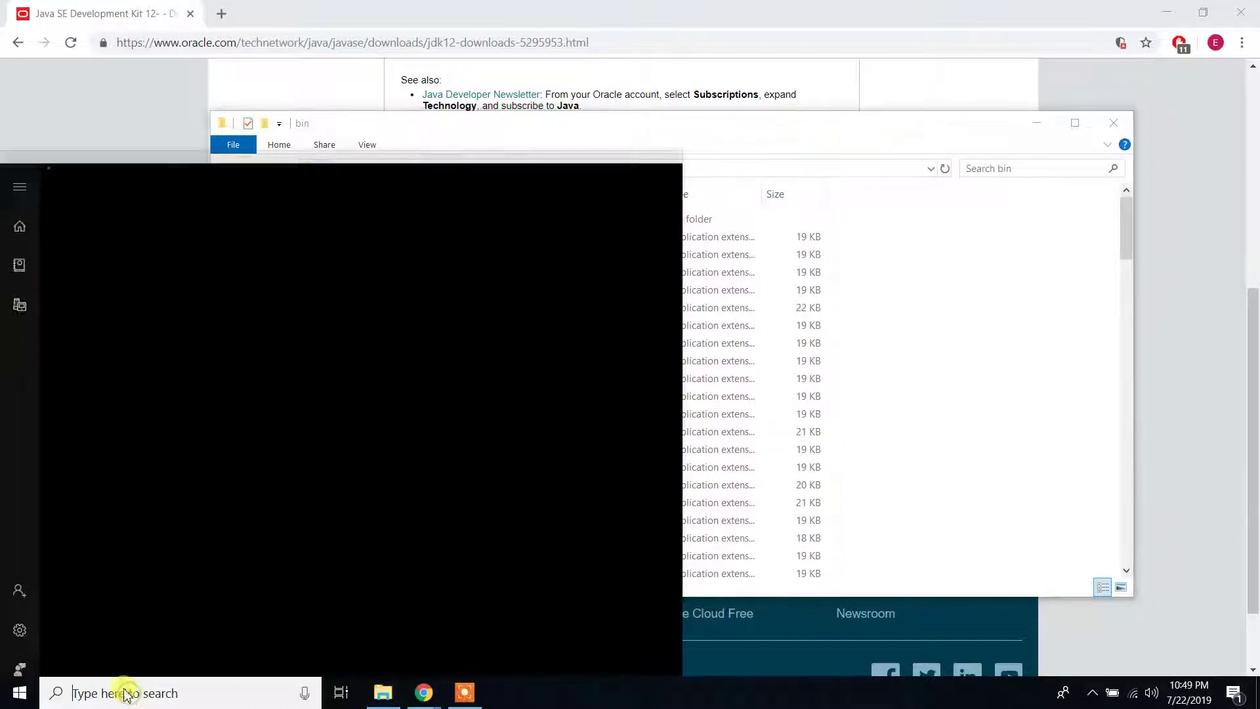
type("envi")
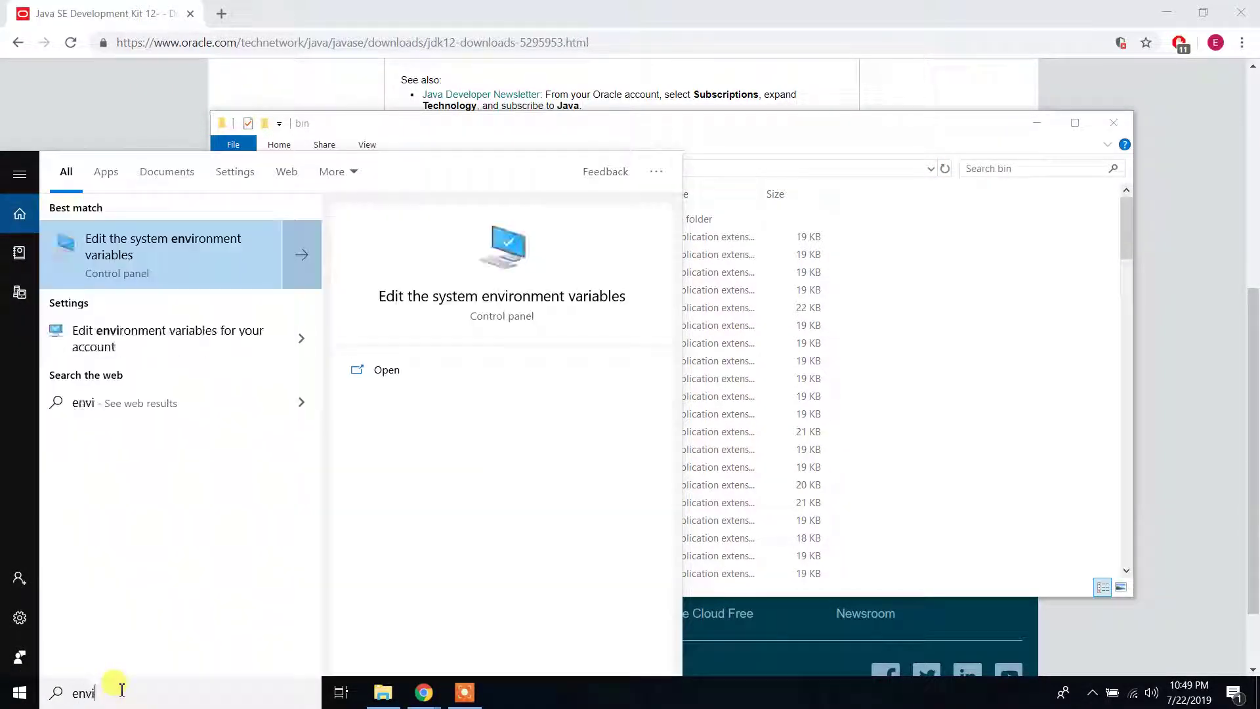
type("ronment")
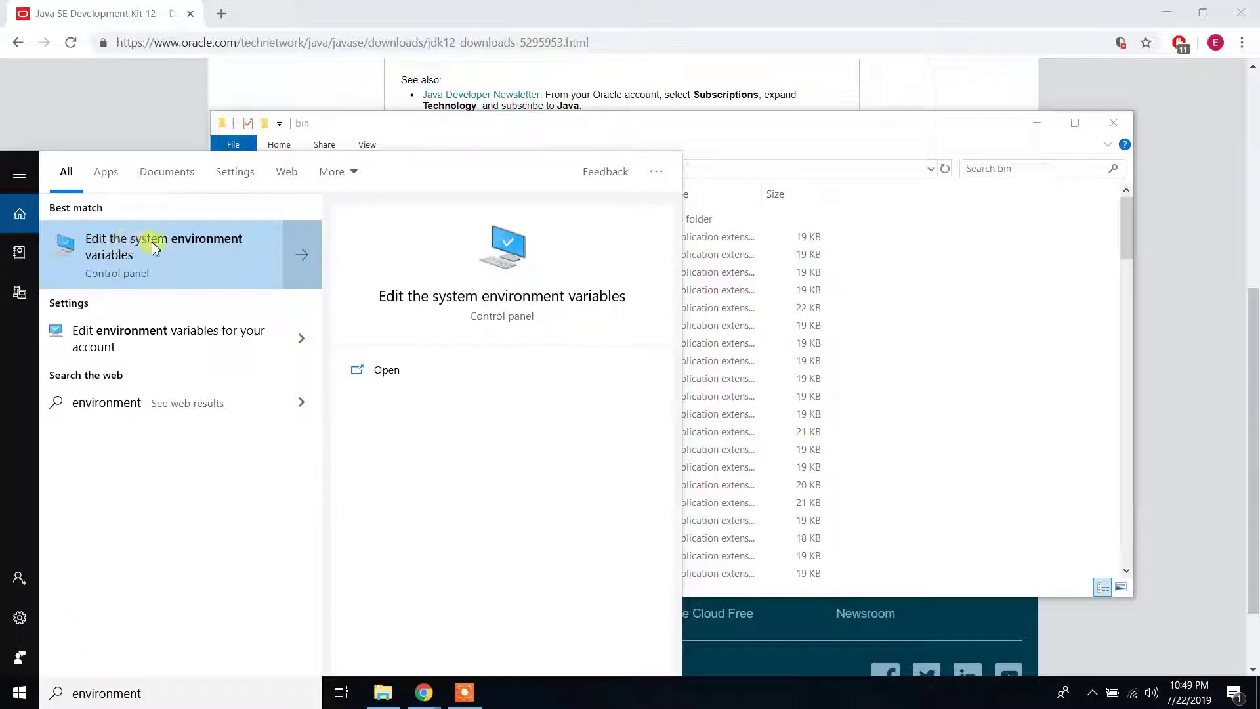
left_click(125, 266)
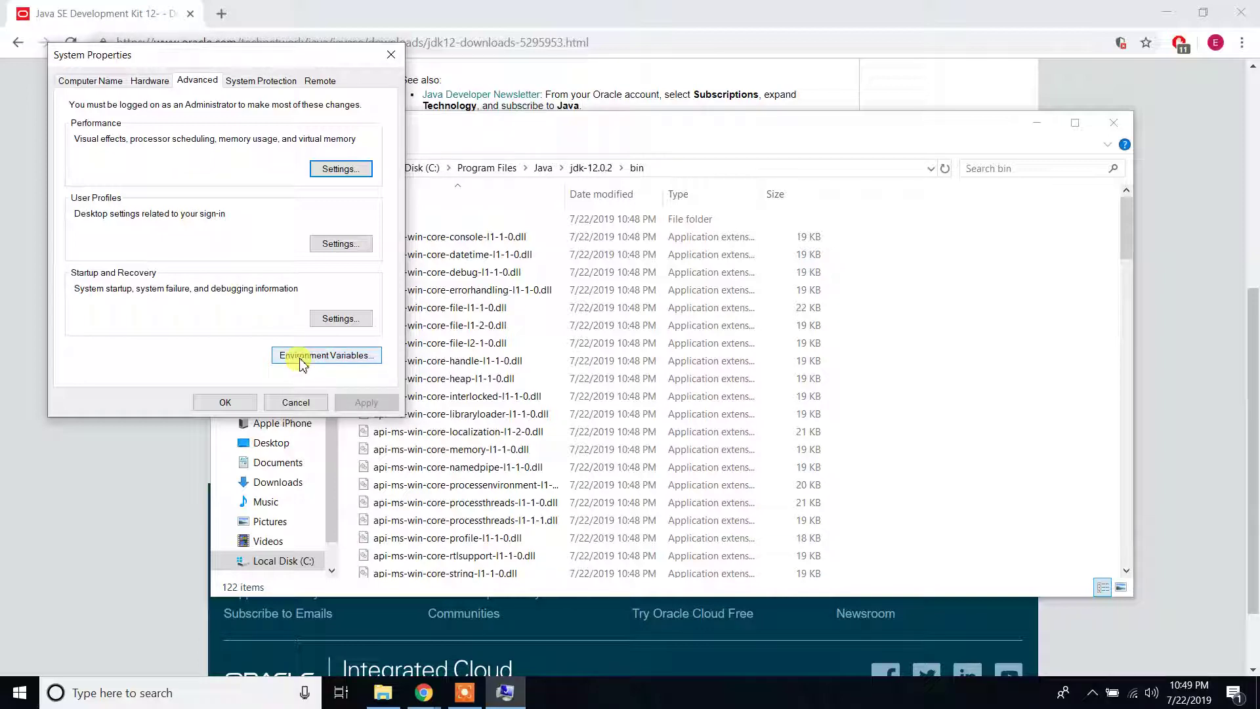
- Open Environment Variables from the Advanced tab of System Properties
left_click(306, 358)
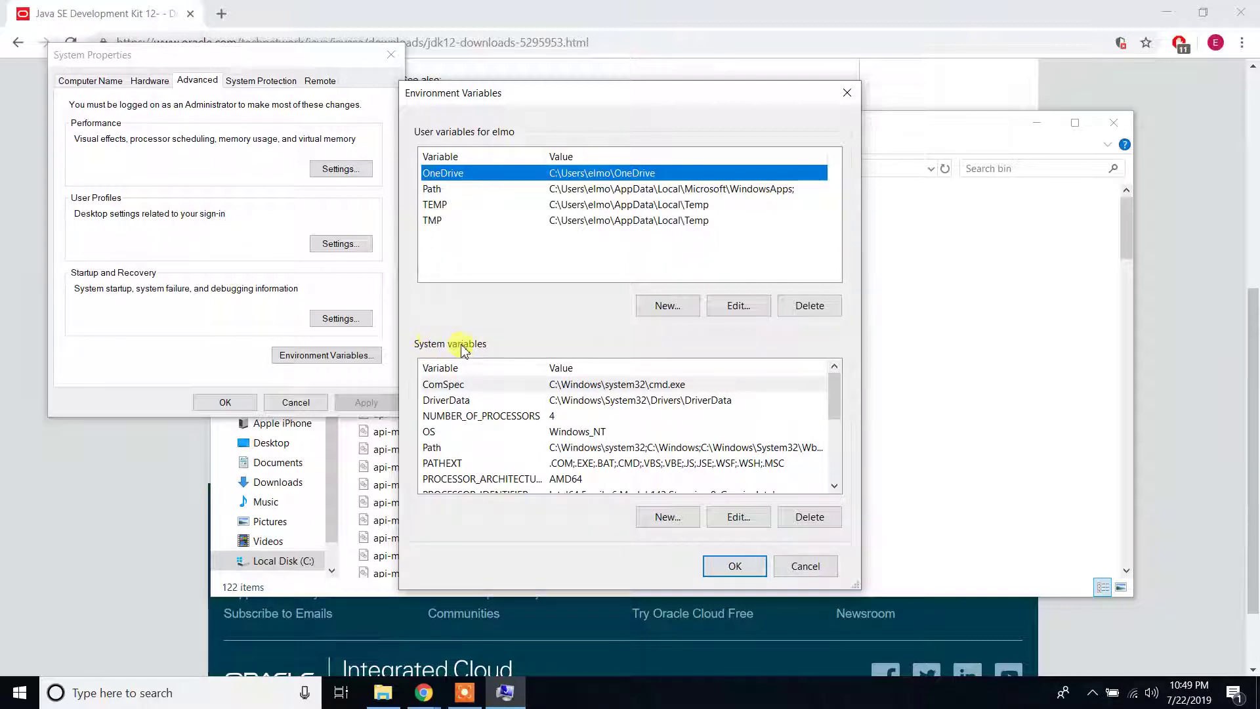
- Select the Path variable under System variables
left_click(452, 448)
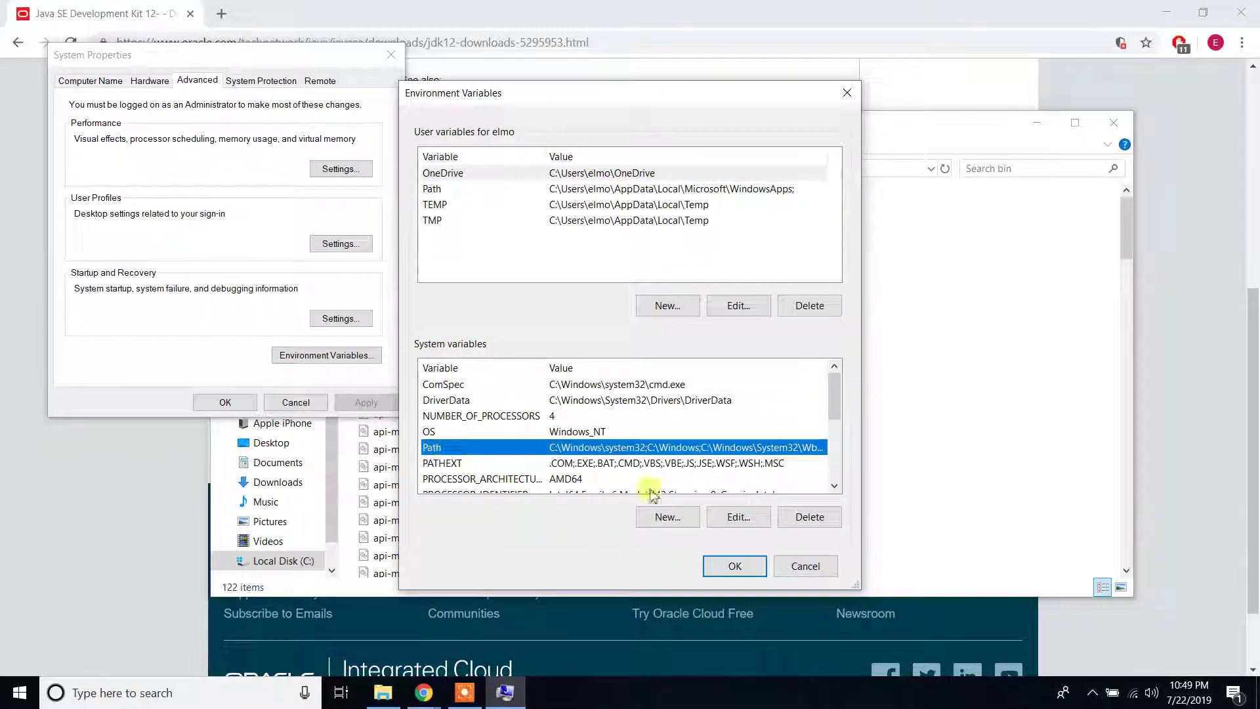
- Add the pasted C:\Program Files\Java\jdk-12.0.2\bin as a new Path entry and confirm every dialog with OK
left_click(750, 522)
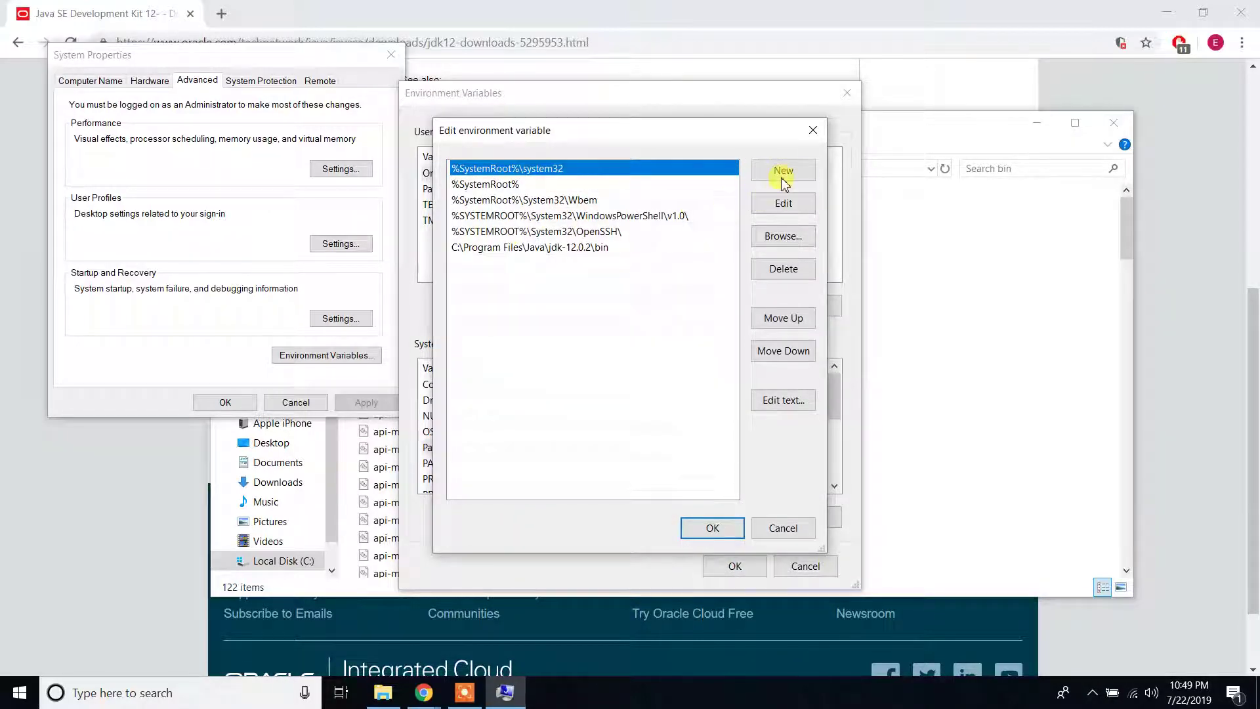
left_click(784, 171)
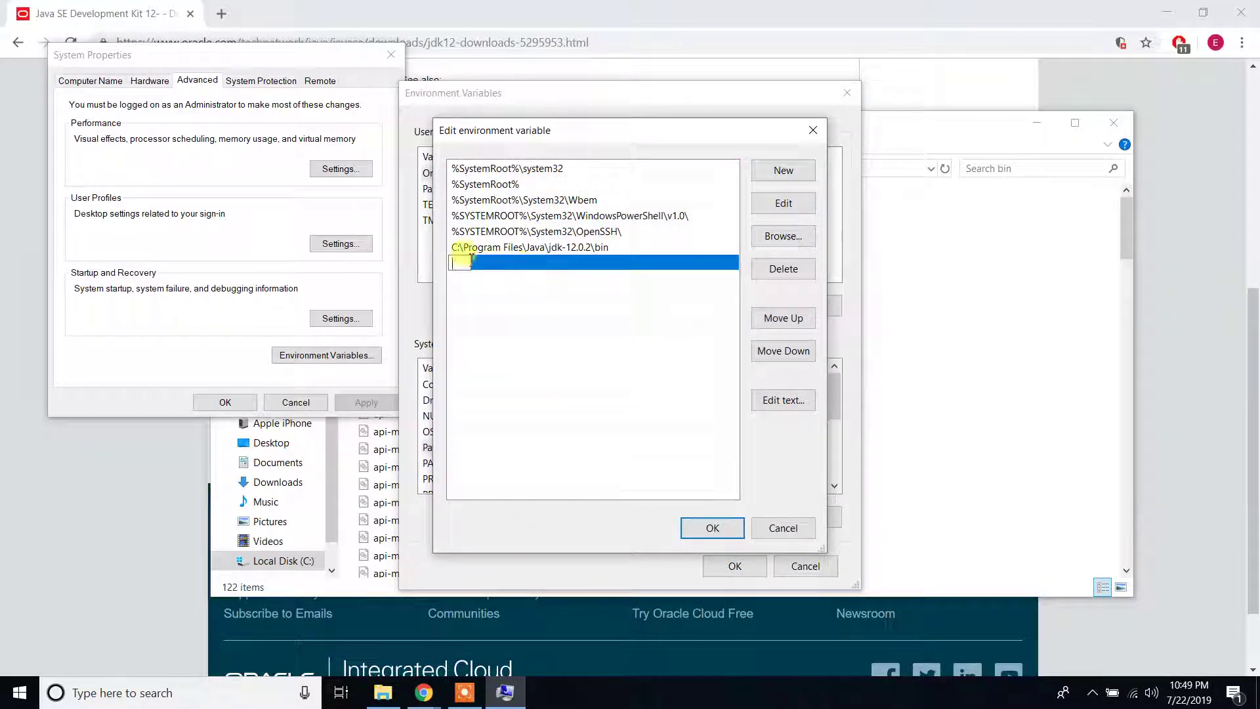
right_click(461, 265)
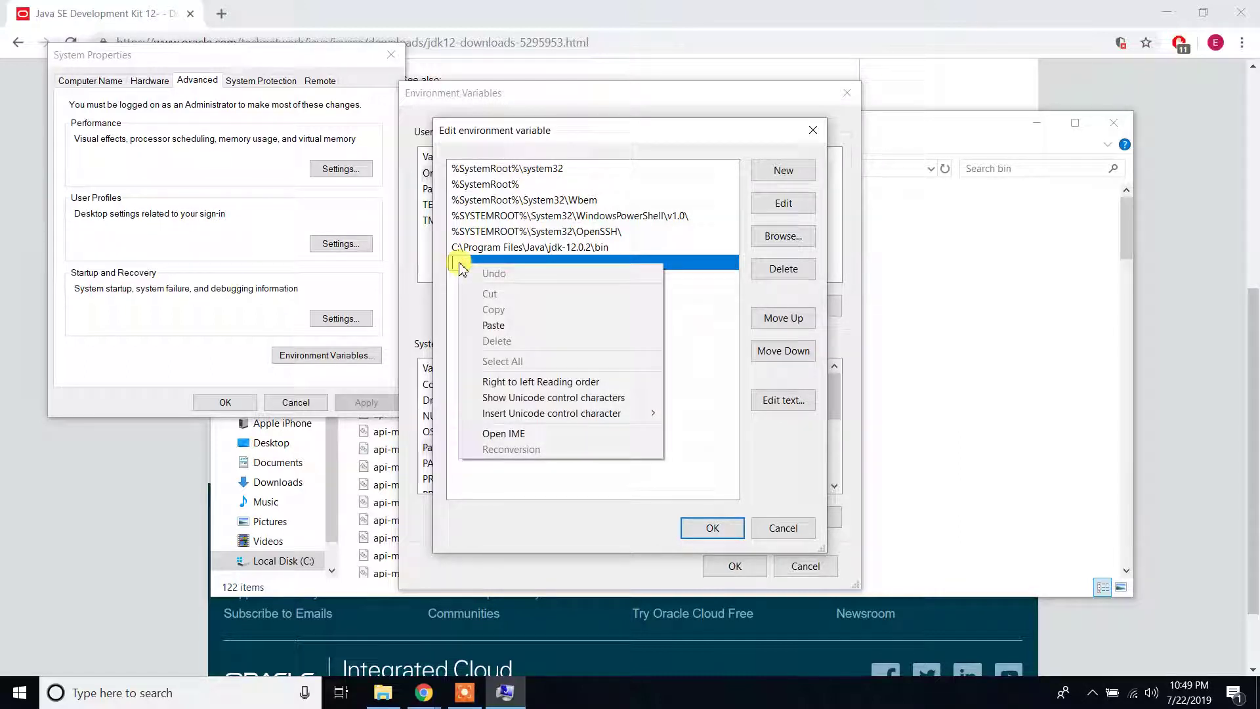
left_click(523, 326)
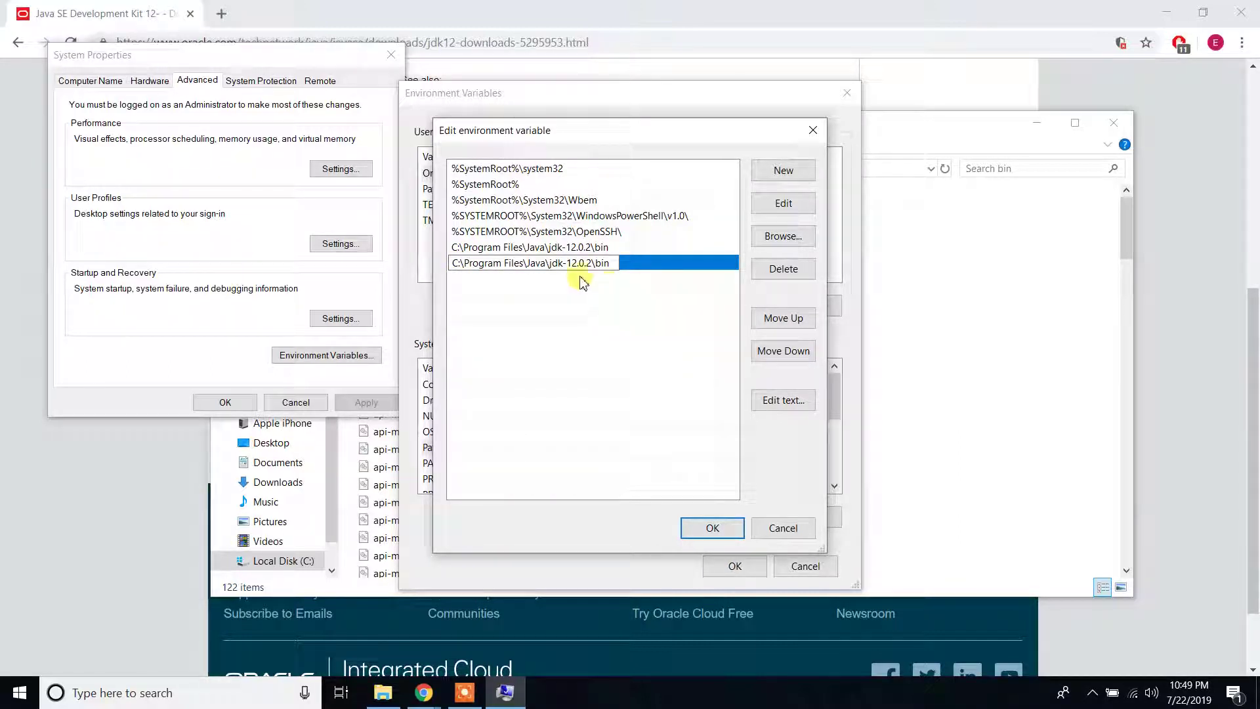
left_click_drag(450, 262, 612, 257)
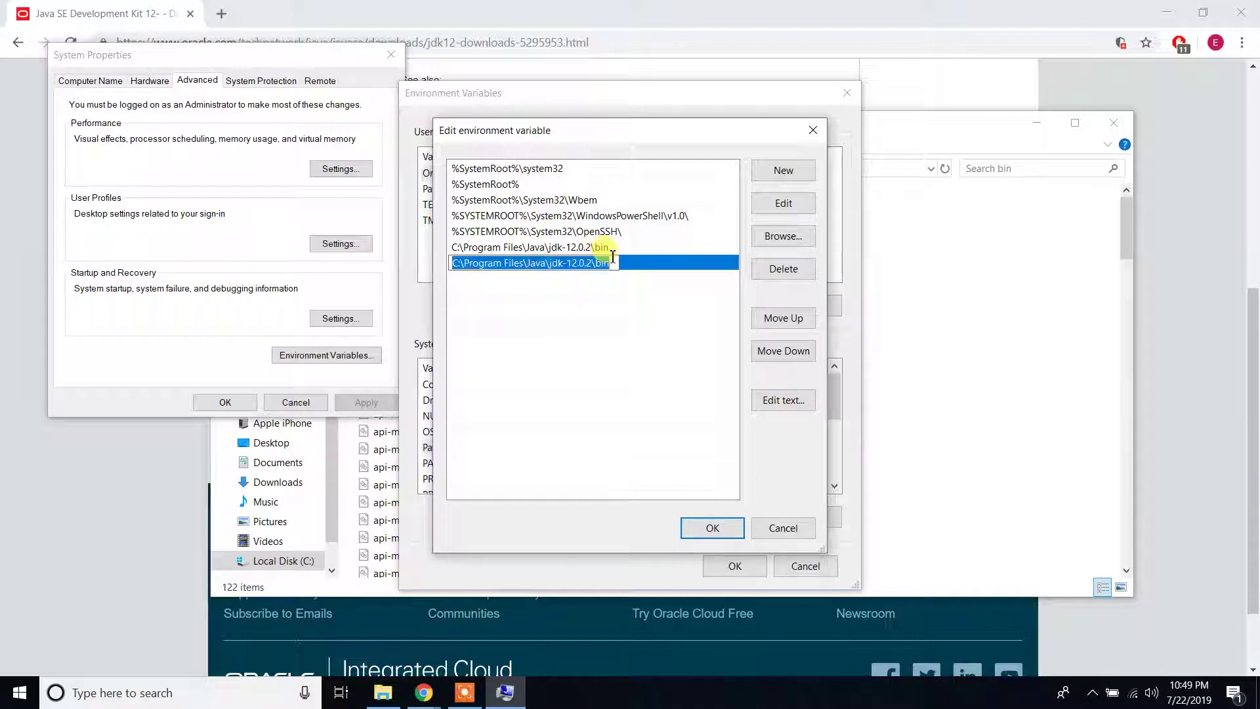
left_click(722, 529)
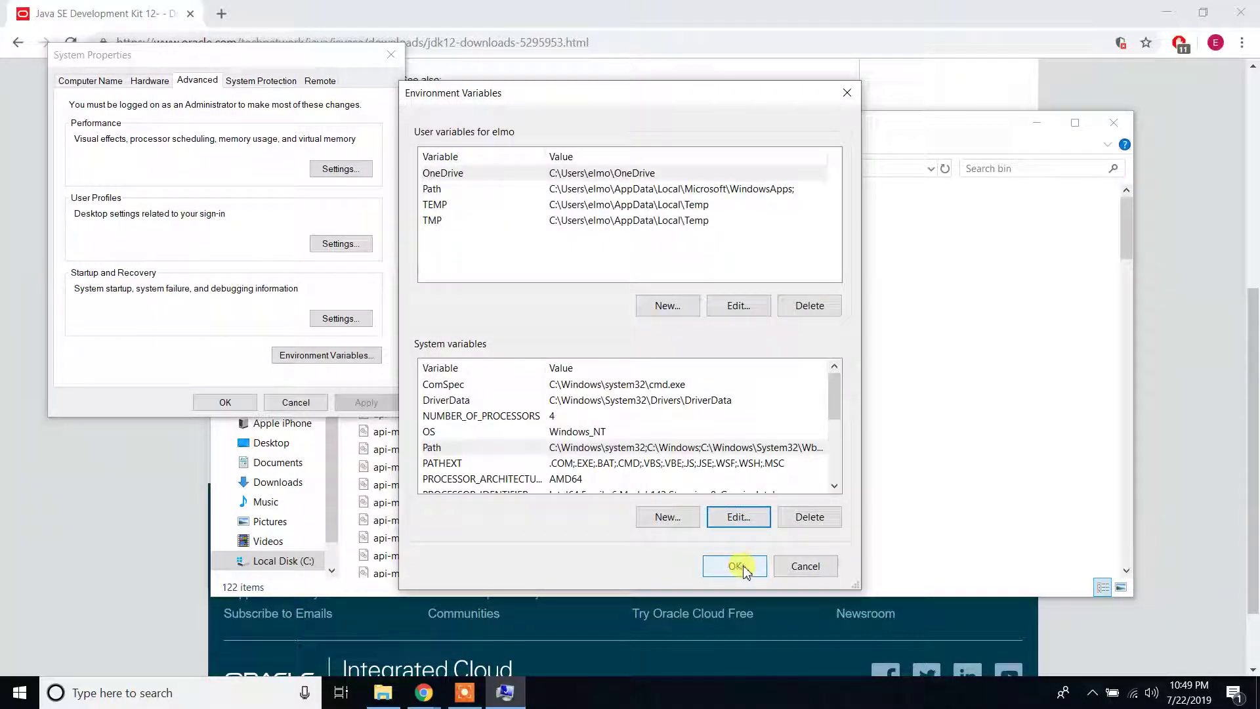
left_click(736, 567)
left_click(205, 407)
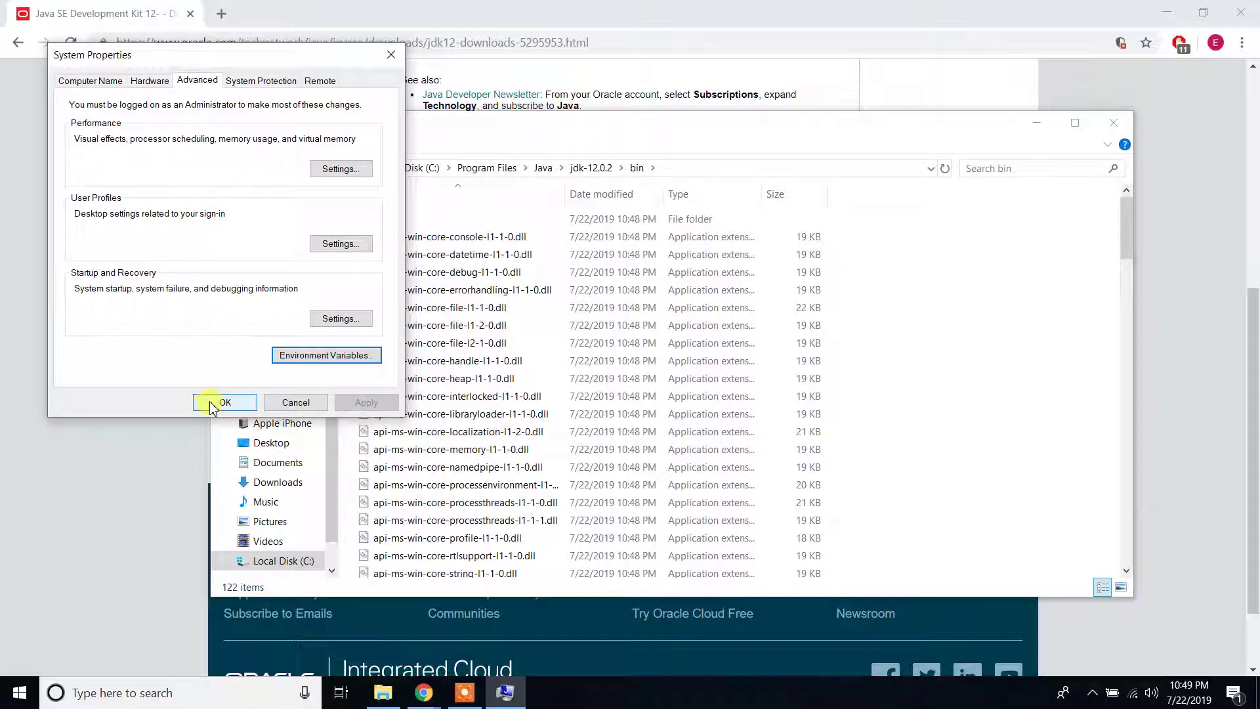
- Search Windows for 'cmd' to find Command Prompt
left_click(1188, 232)
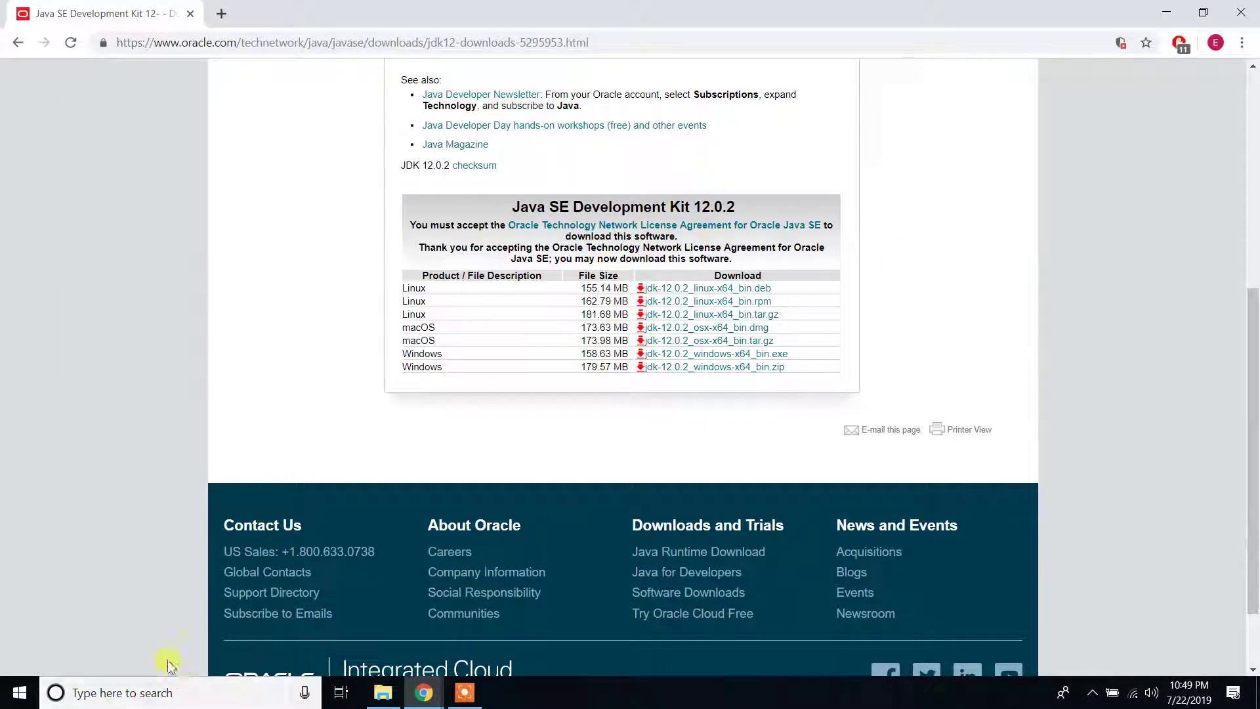
left_click(145, 695)
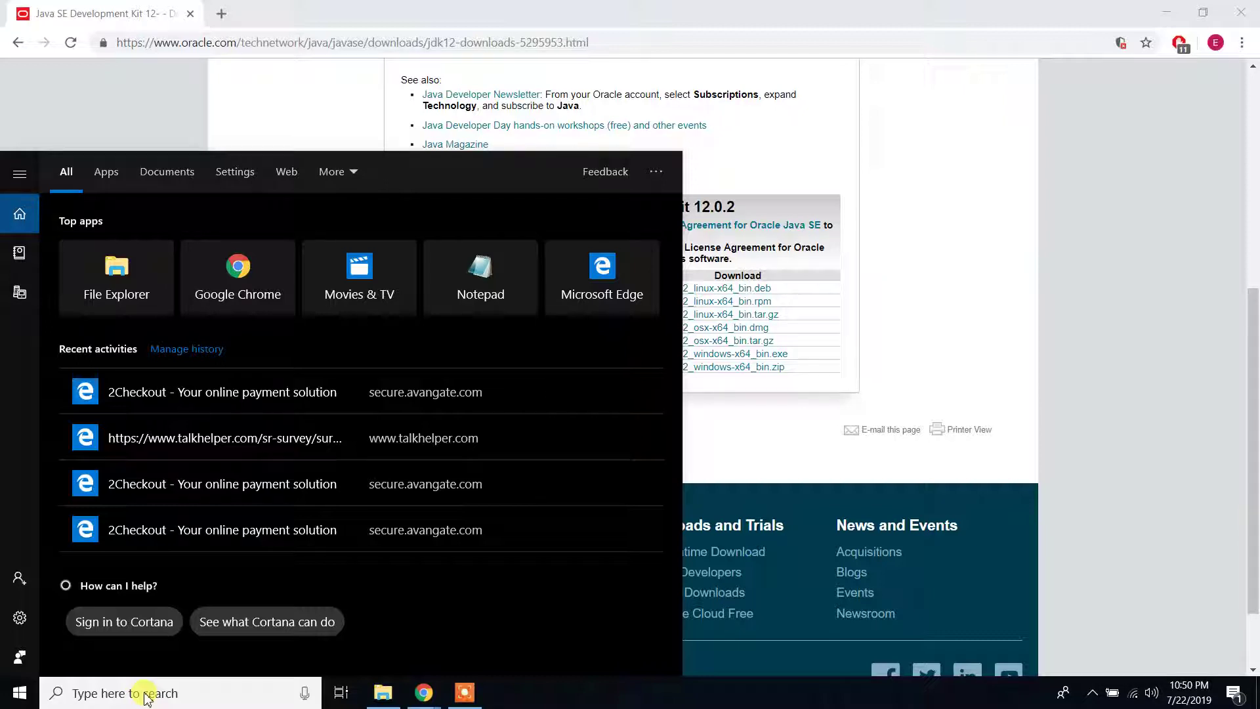
type("cmd")
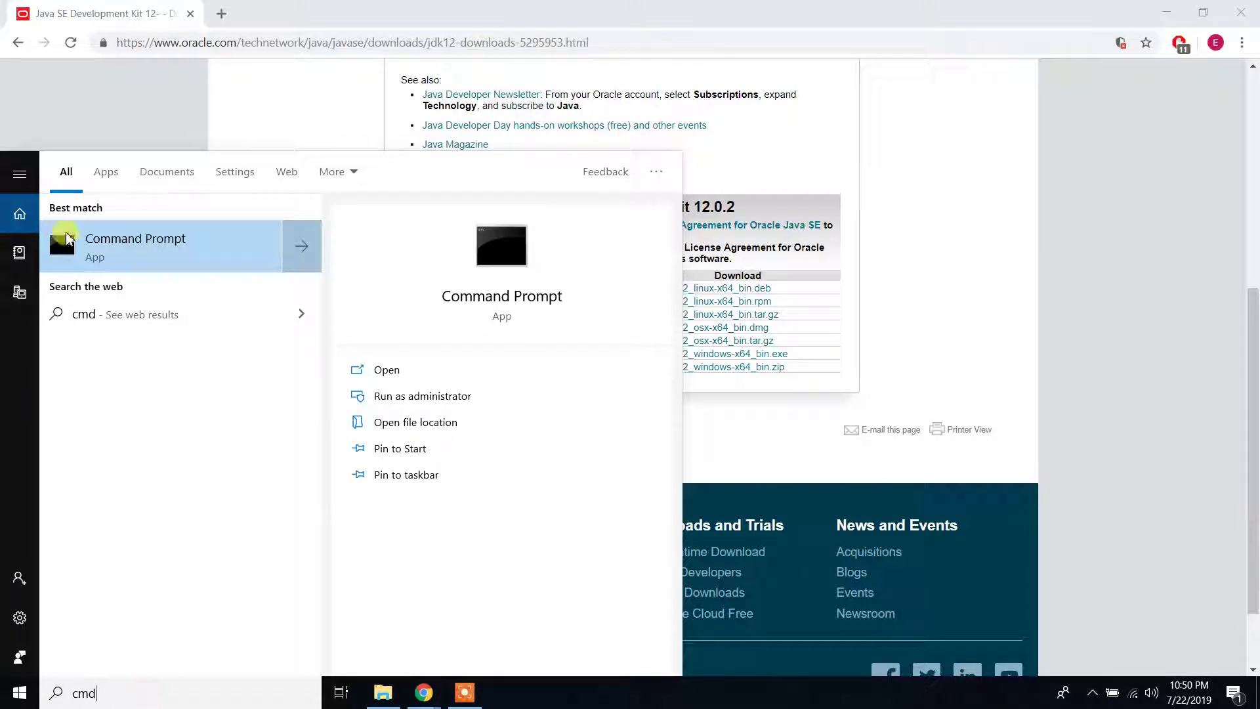
- Open Command Prompt, move its window toward the centre, and run javac
left_click(191, 247)
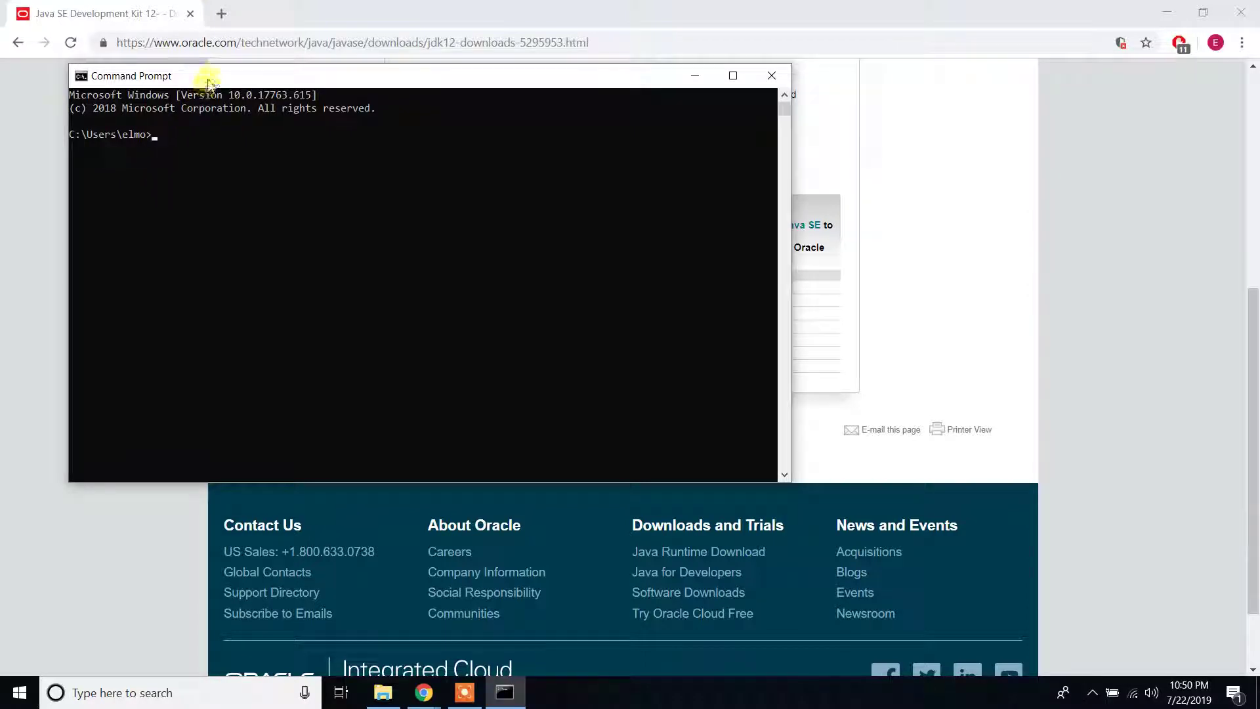
left_click_drag(243, 79, 346, 92)
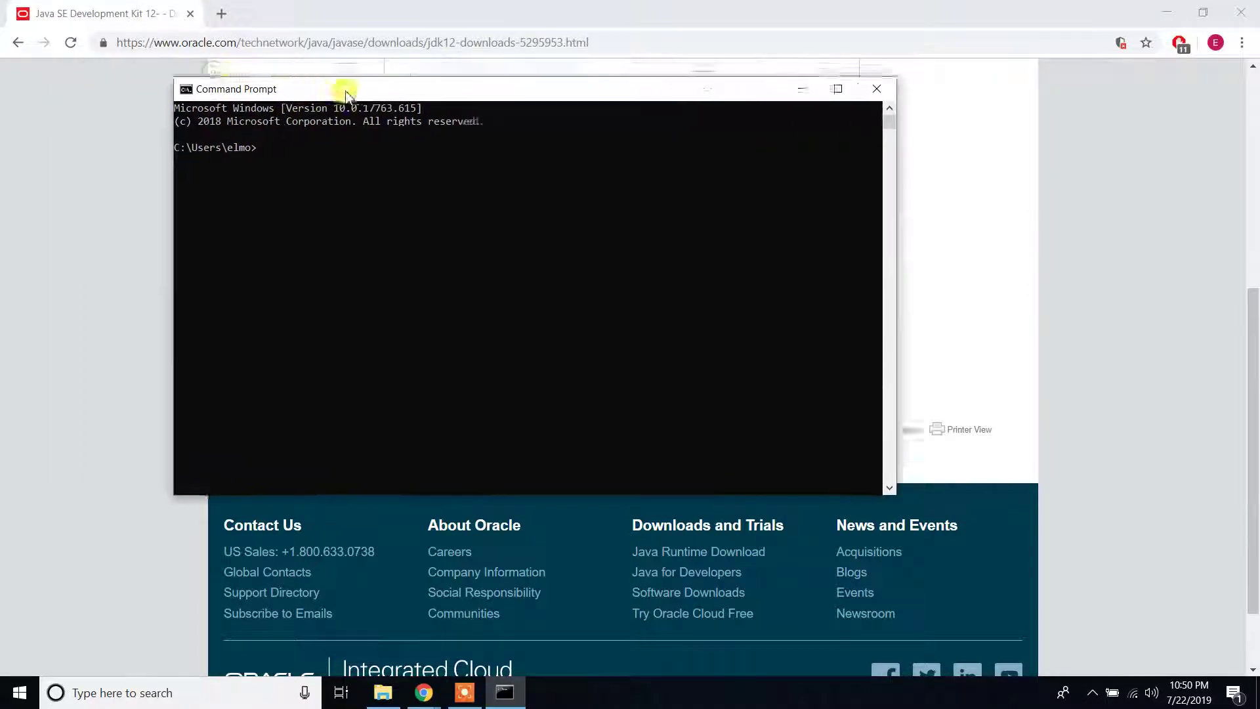
left_click(362, 176)
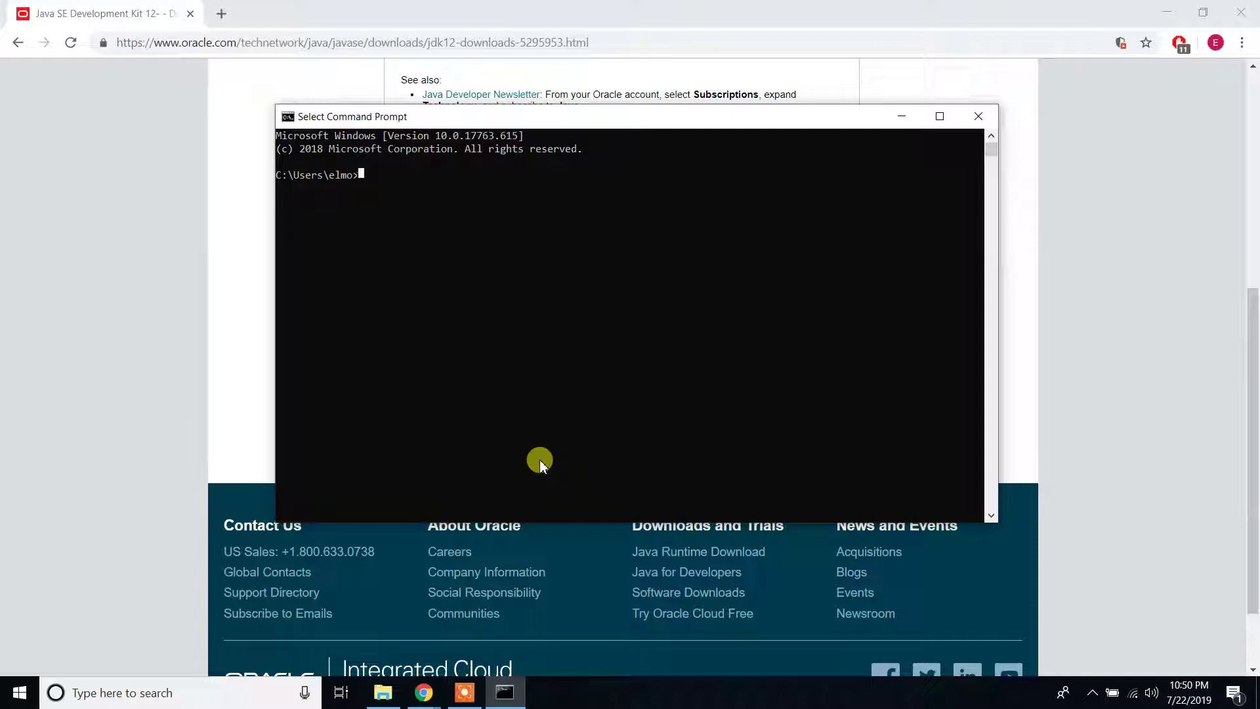
type("javac")
key("Return")
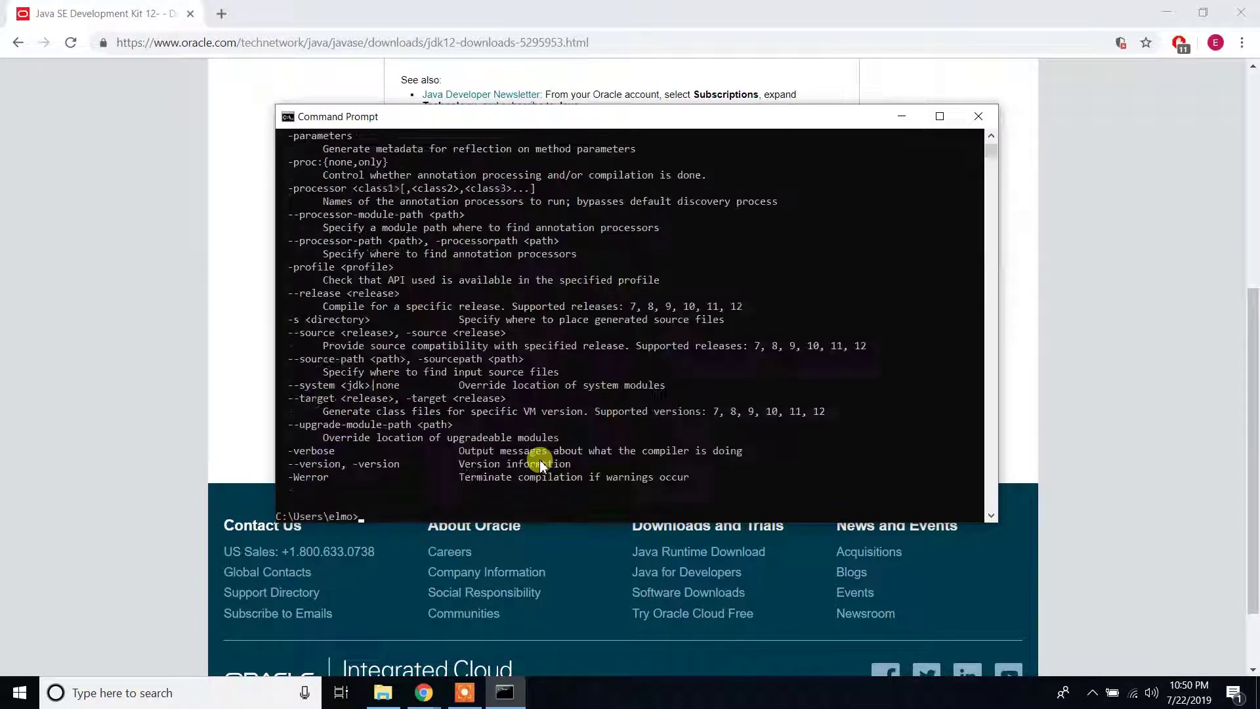
- Review the printed javac usage and options listing, marking and clearing the usage lines
scroll(584, 392, "up", 15)
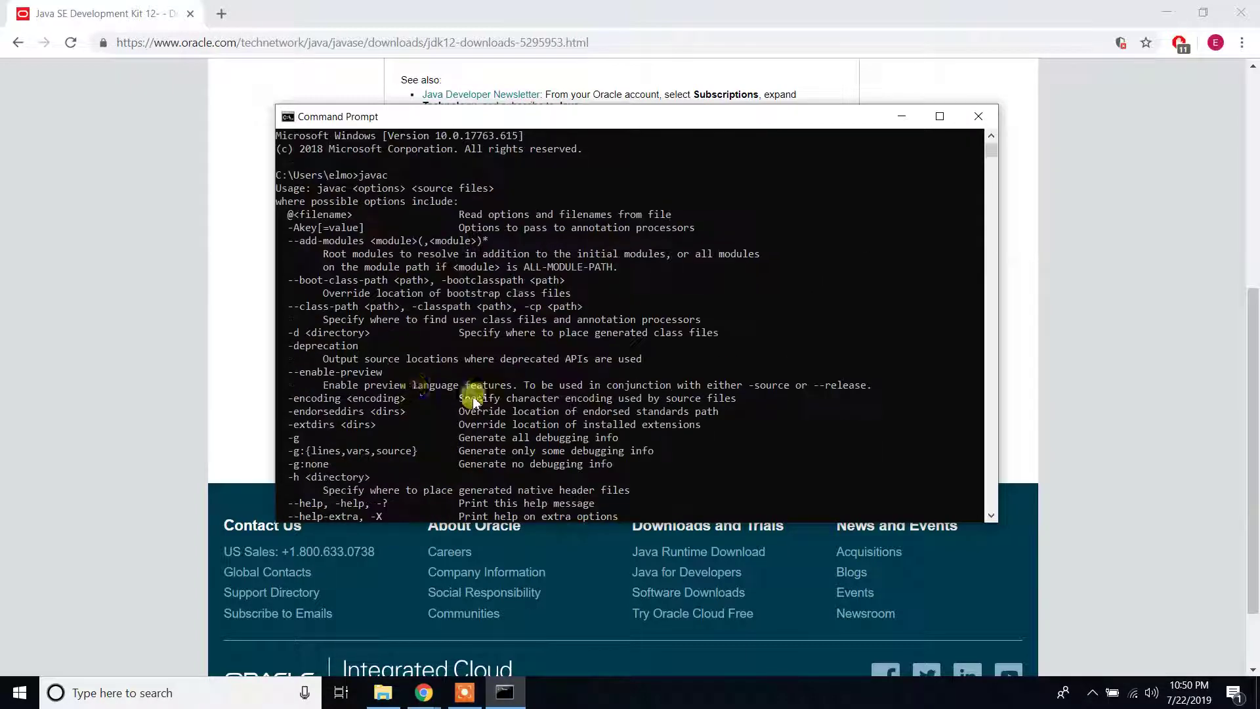
left_click_drag(276, 187, 484, 374)
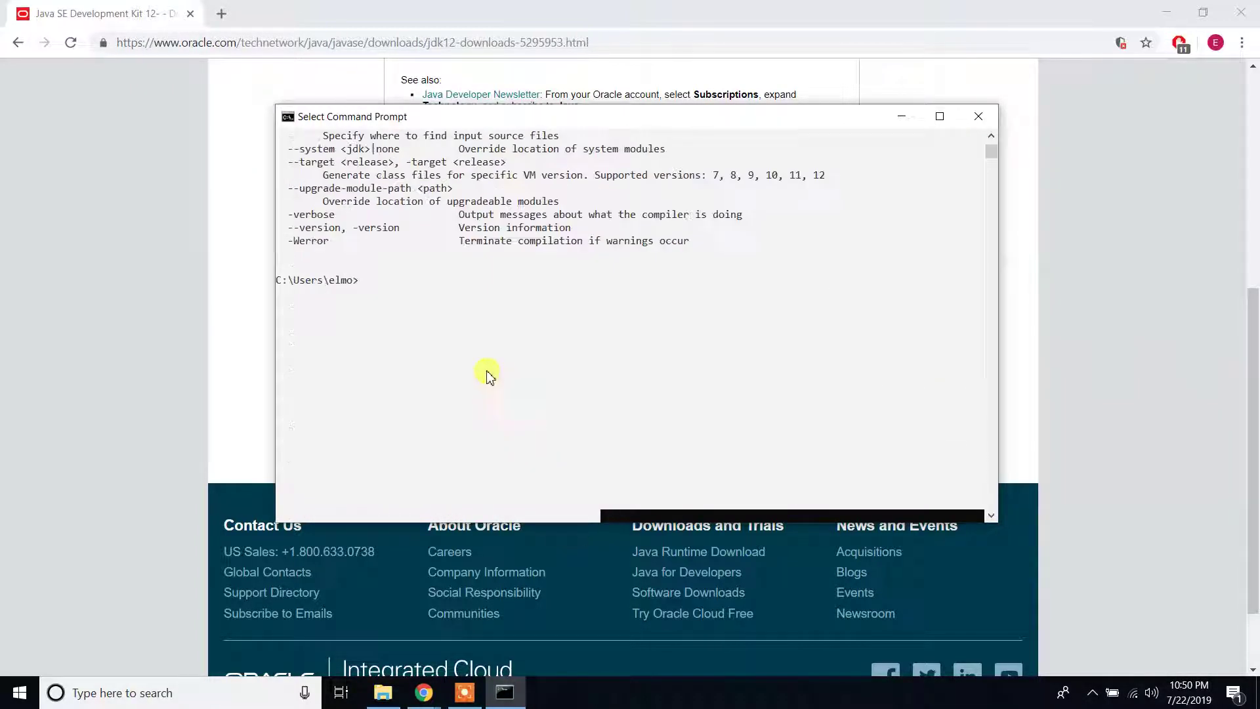
right_click(413, 322)
scroll(414, 321, "up", 15)
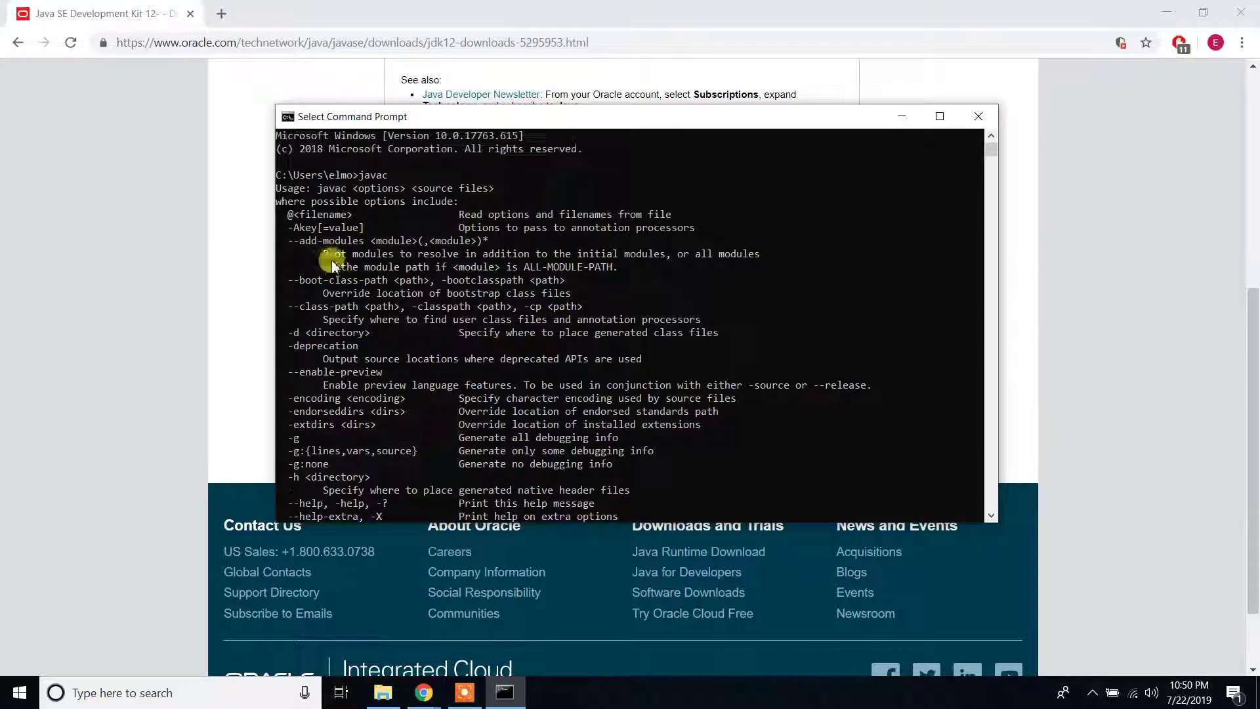
scroll(352, 256, "down", 13)
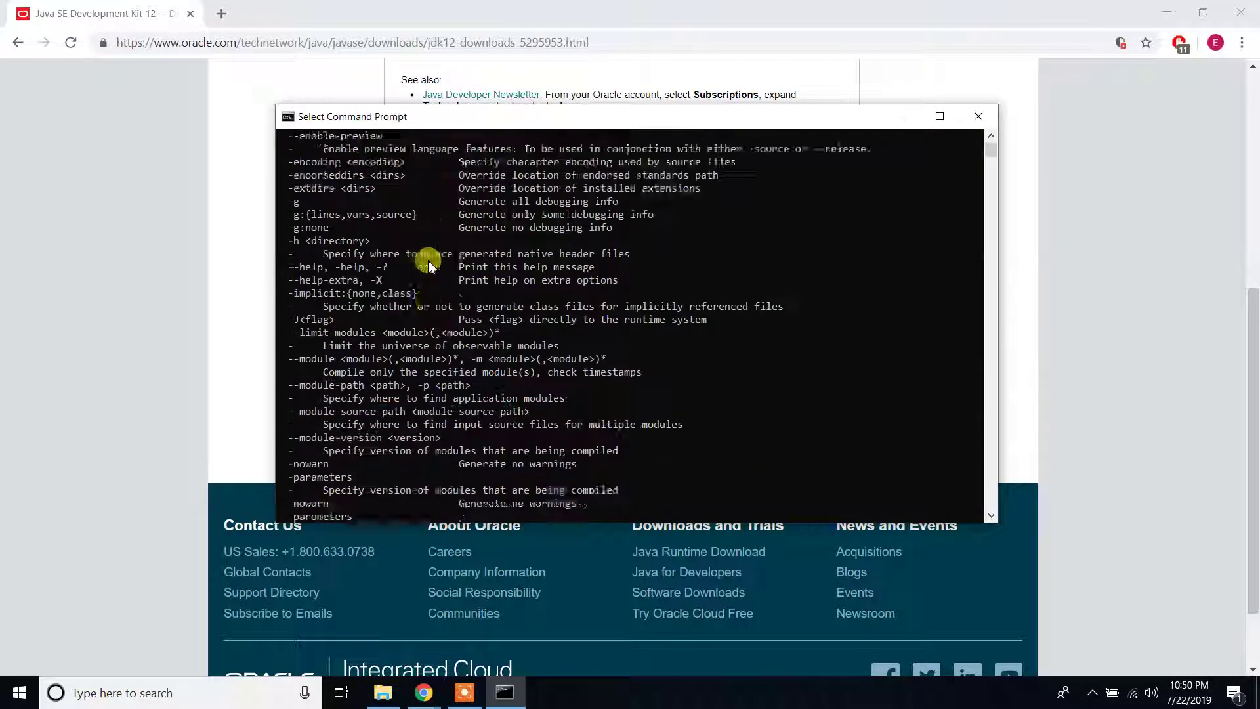
scroll(415, 307, "down", 11)
scroll(407, 254, "up", 4)
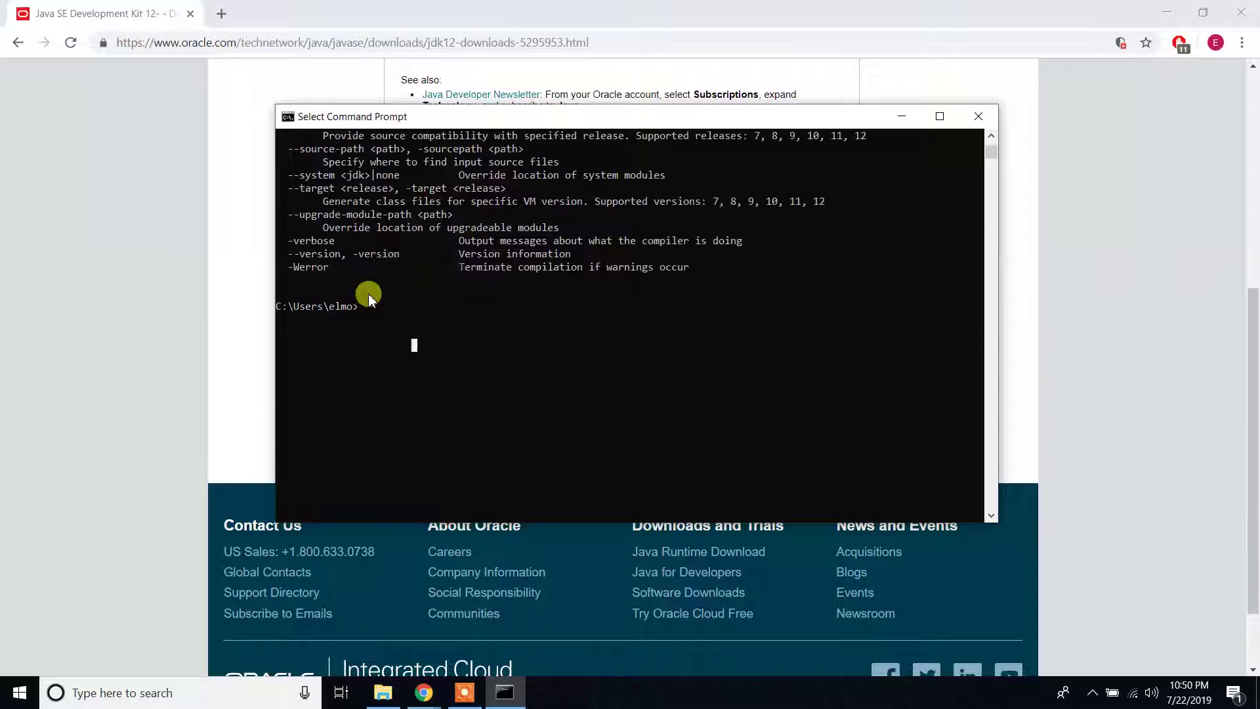
key("Escape")
scroll(804, 370, "up", 5)
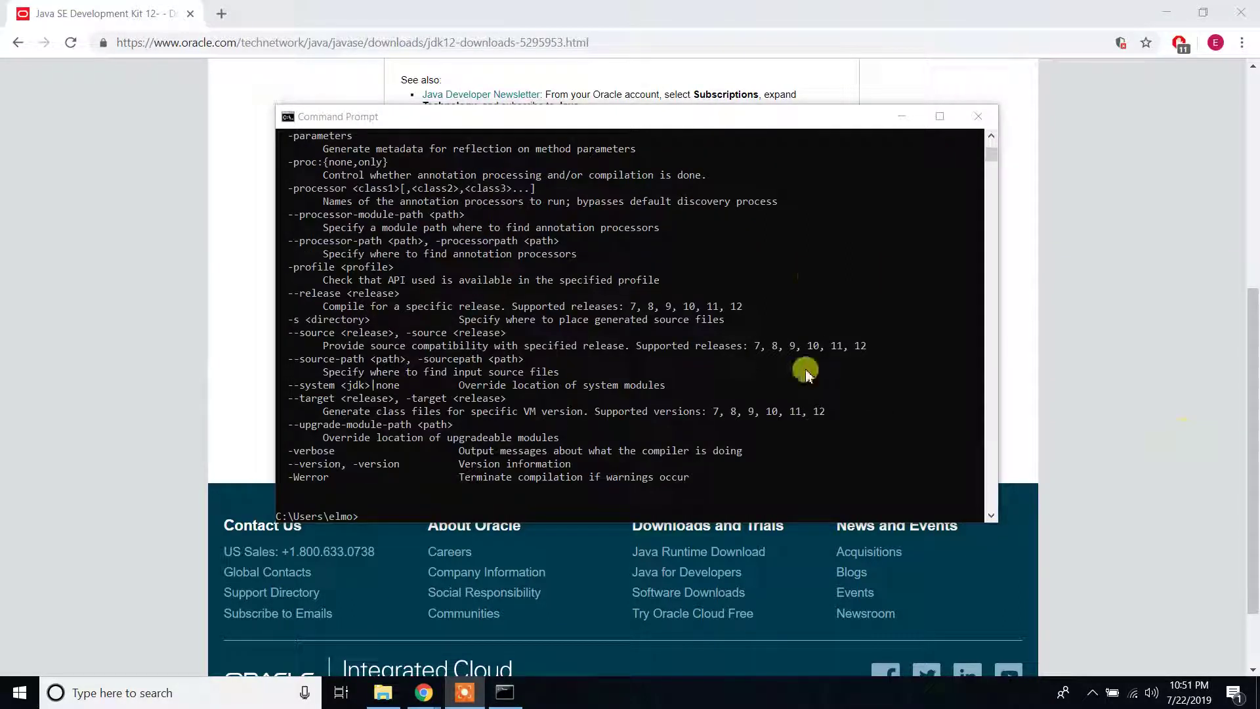
- Complete and run javac -version, which reports javac 12.0.2
left_click(367, 517)
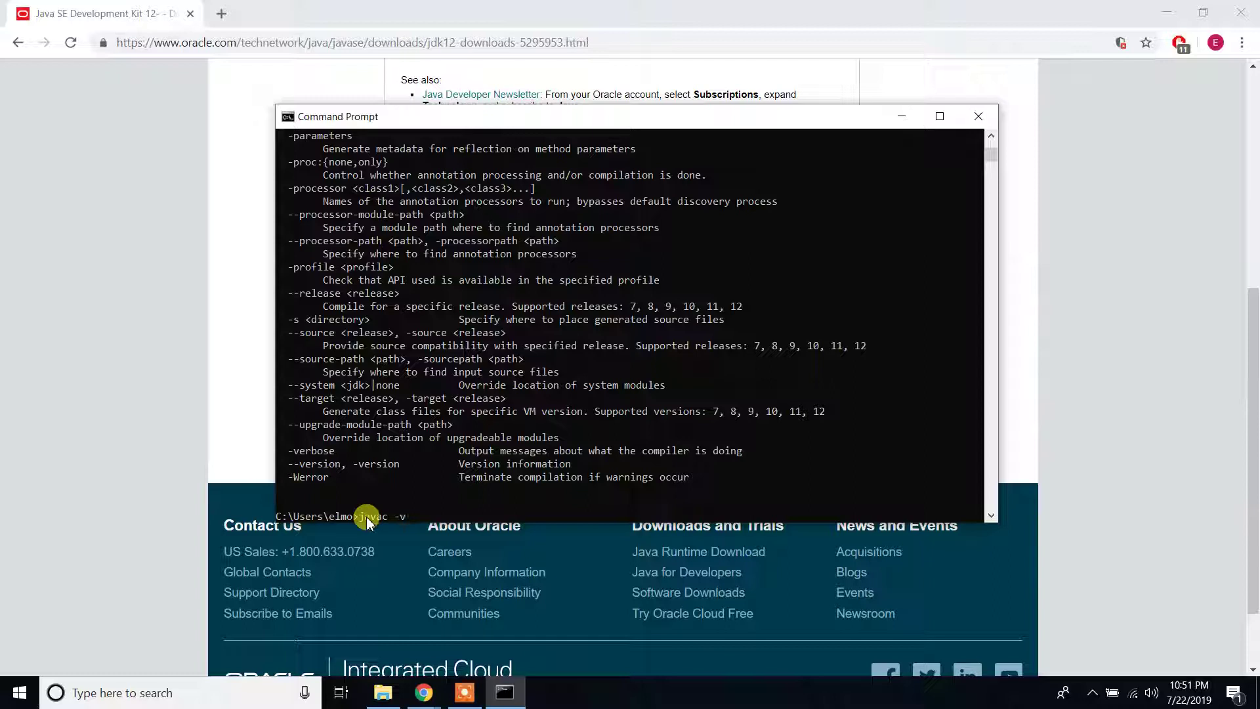
type("ersion")
key("Return")
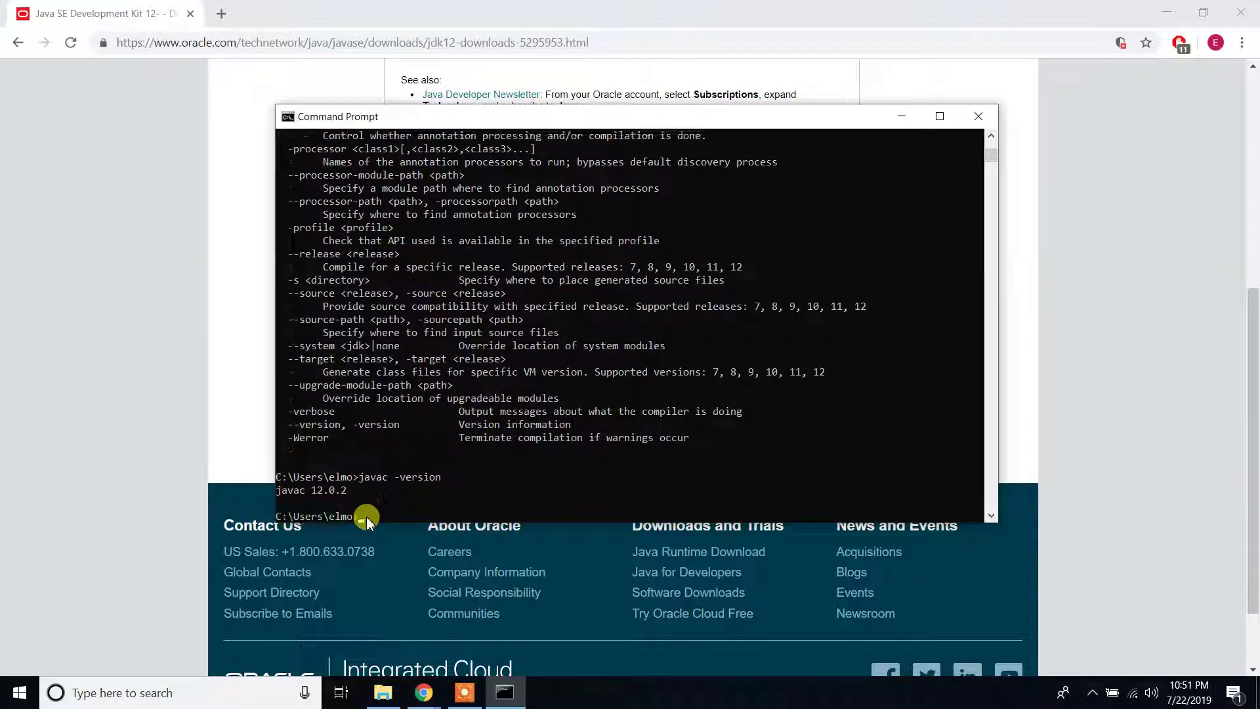